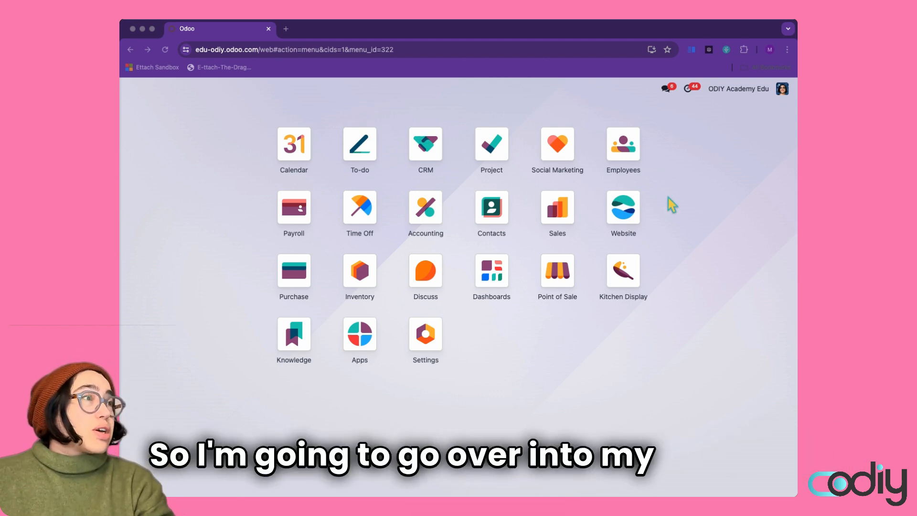
From the Website app, start a new page to show the Blank Page and Basic page templates
click(616, 216)
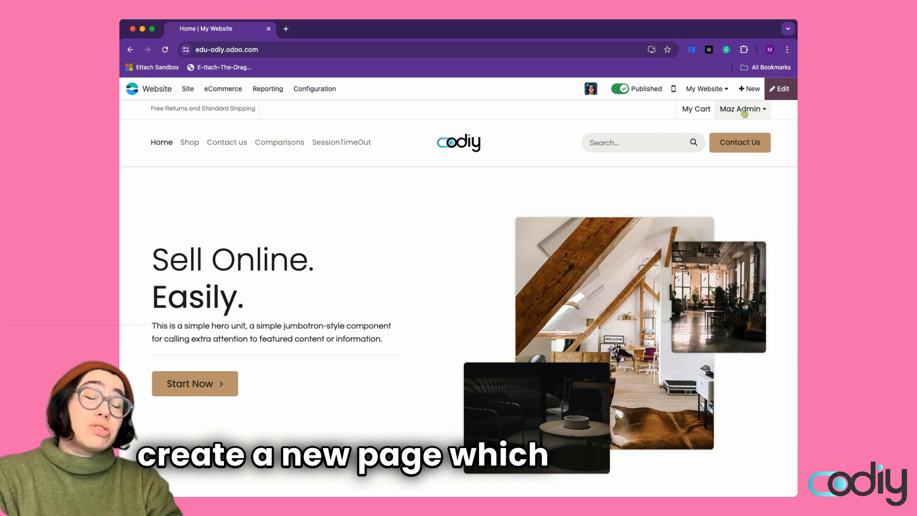
click(751, 89)
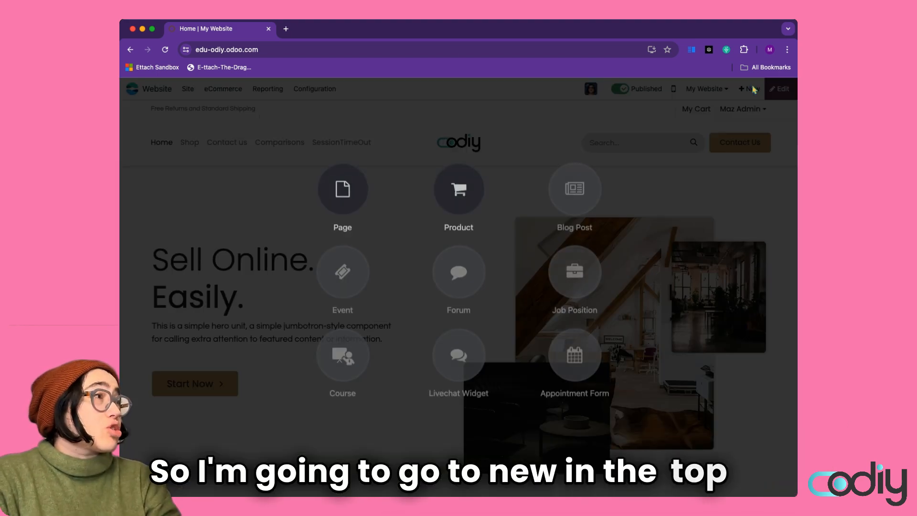
click(348, 185)
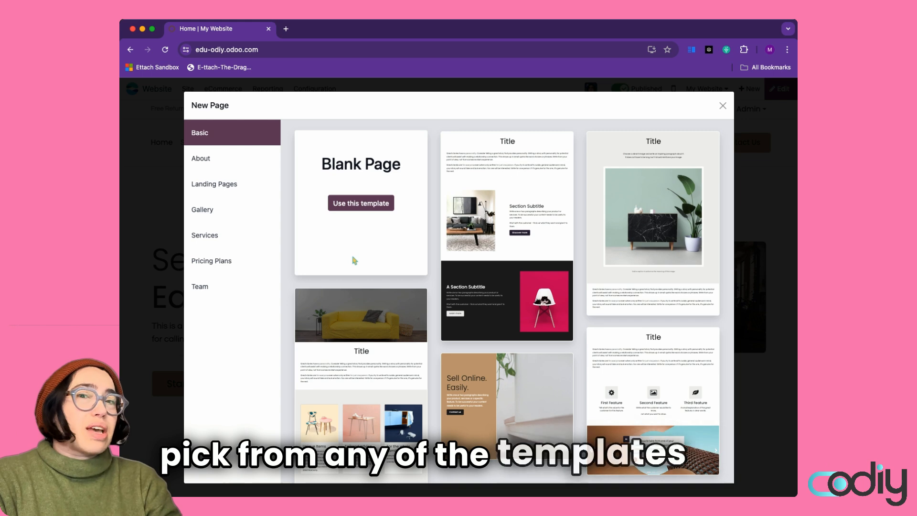
Pick the Blank Page template and enter the title 'Interesting downloads for great people'
click(359, 203)
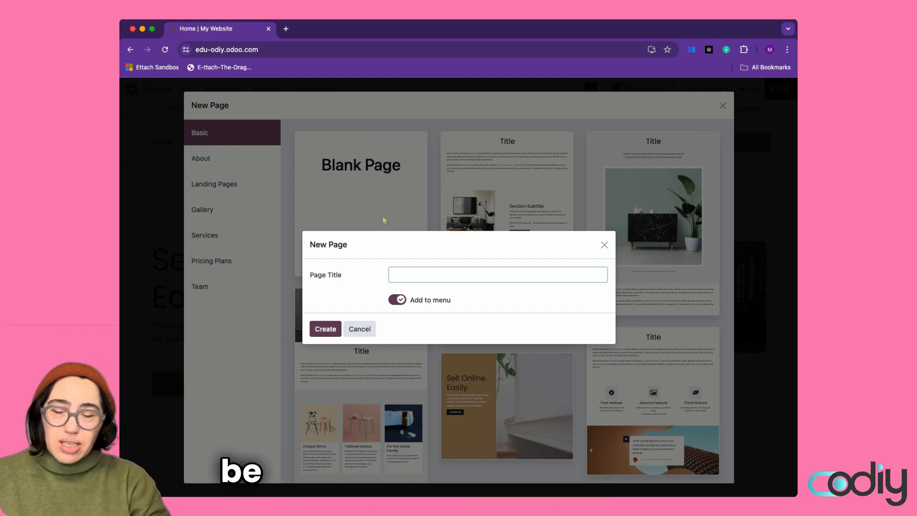
text(Downloa)
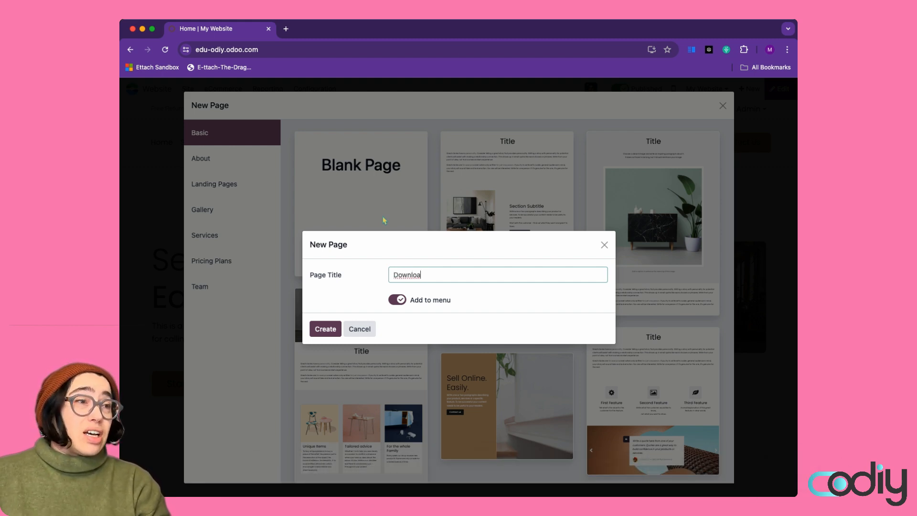
text(Intere)
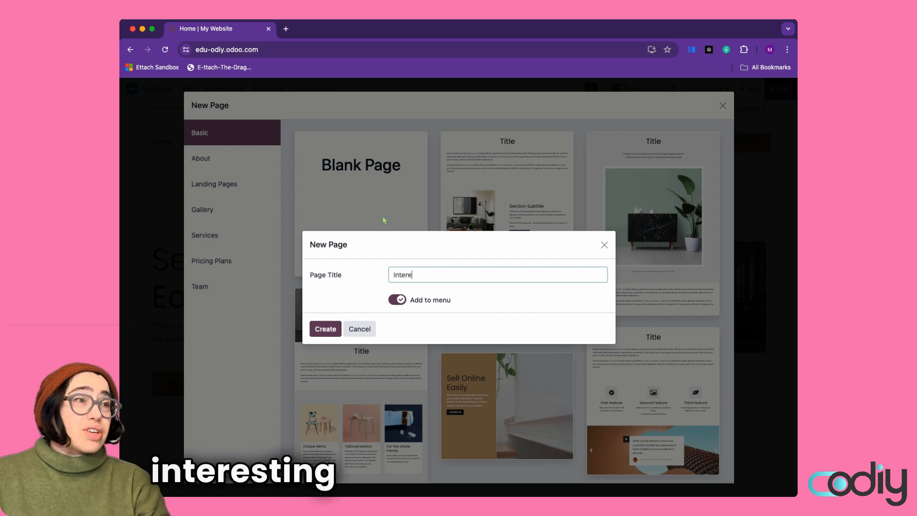
text(sting downl)
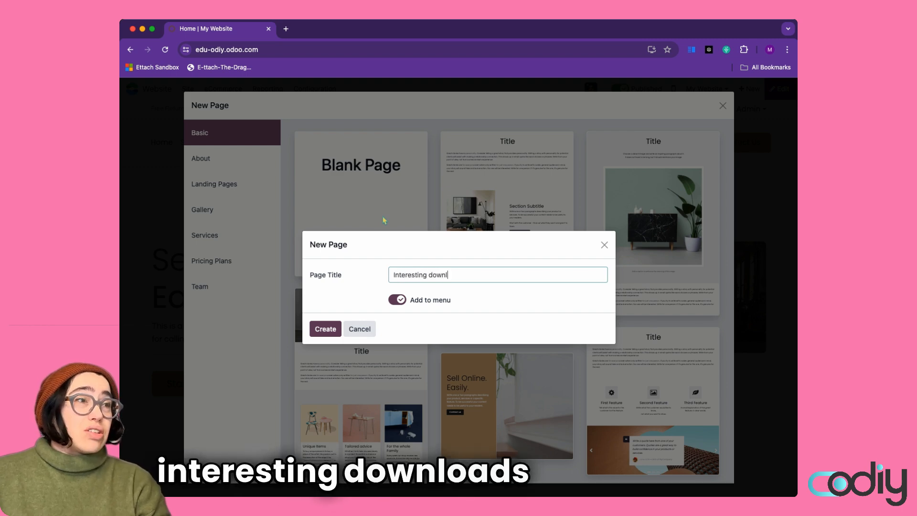
text(oads for great people)
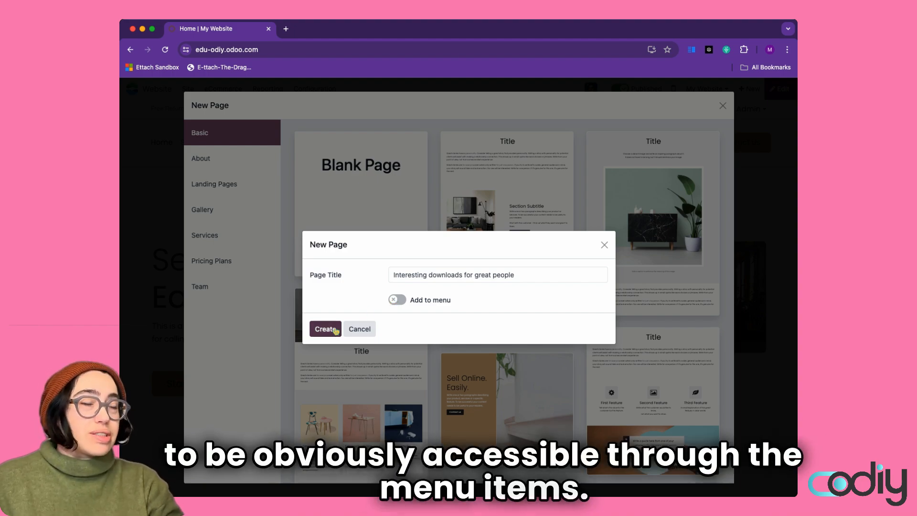
Create the page and add a Title banner reading 'Interesting Downloads'
click(321, 328)
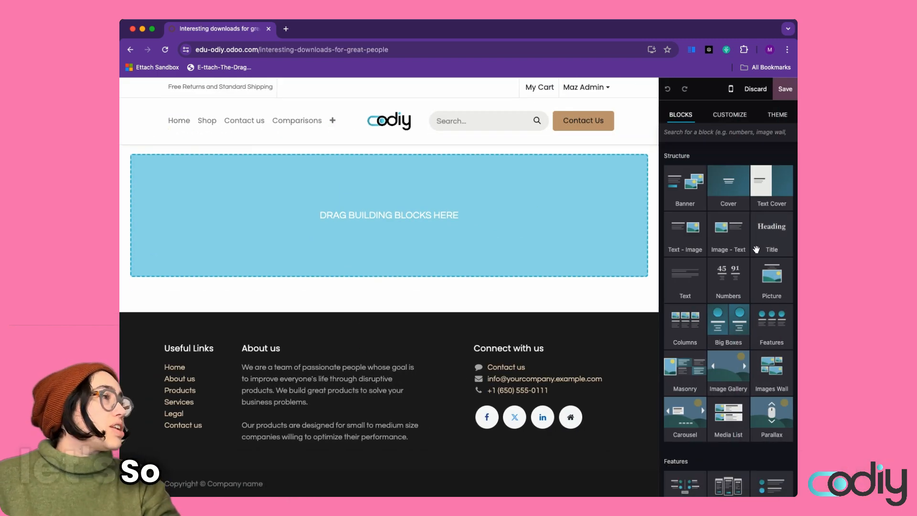
drag(753, 250, 492, 224)
click(495, 249)
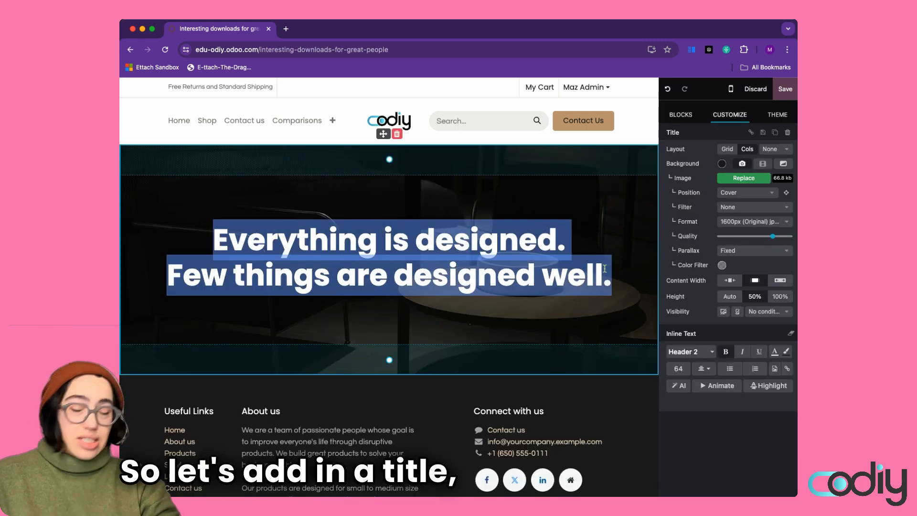
text(Dowrsting Downloads)
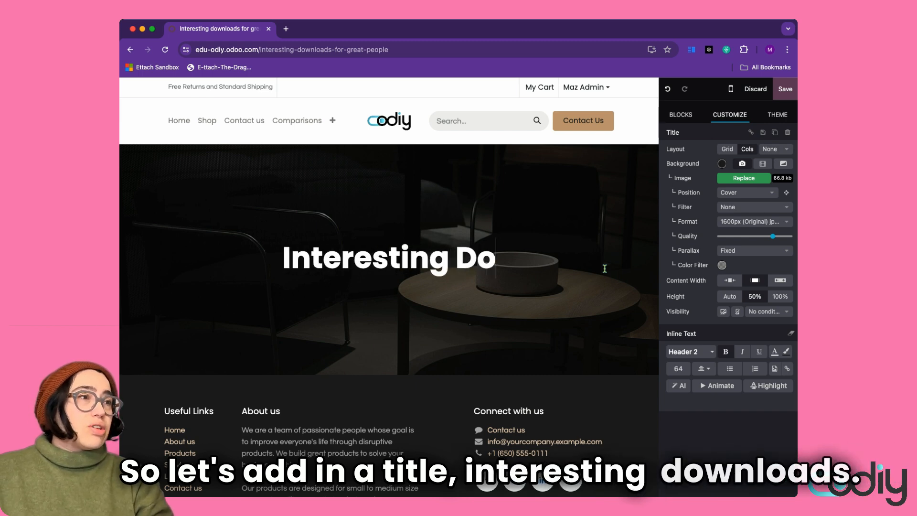
scroll(605, 268, down, 2)
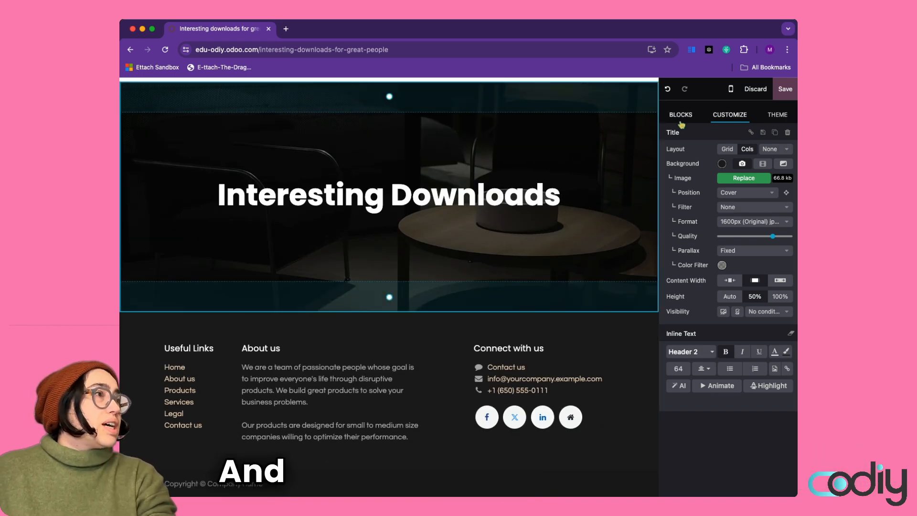
click(681, 115)
scroll(729, 235, down, 1)
Add a Text block reading 'Here are some great downloads for you:' and insert media below it via /img
drag(692, 238, 585, 311)
drag(277, 288, 139, 211)
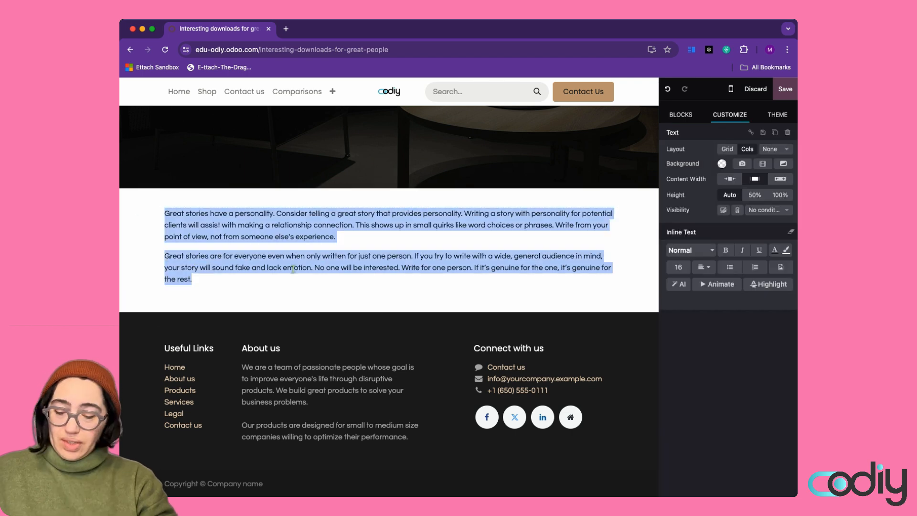
text(Here are some great downlao)
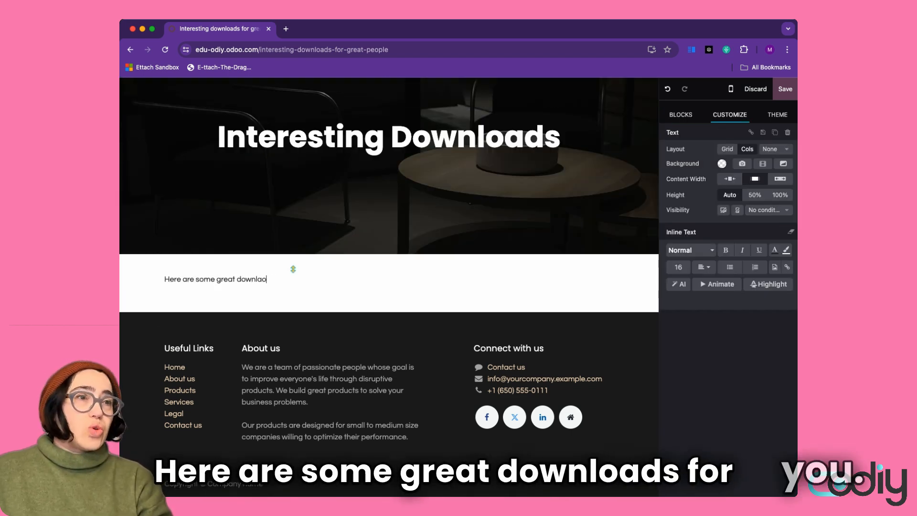
key(BackSpace)
key(BackSpace)
key(BackSpace)
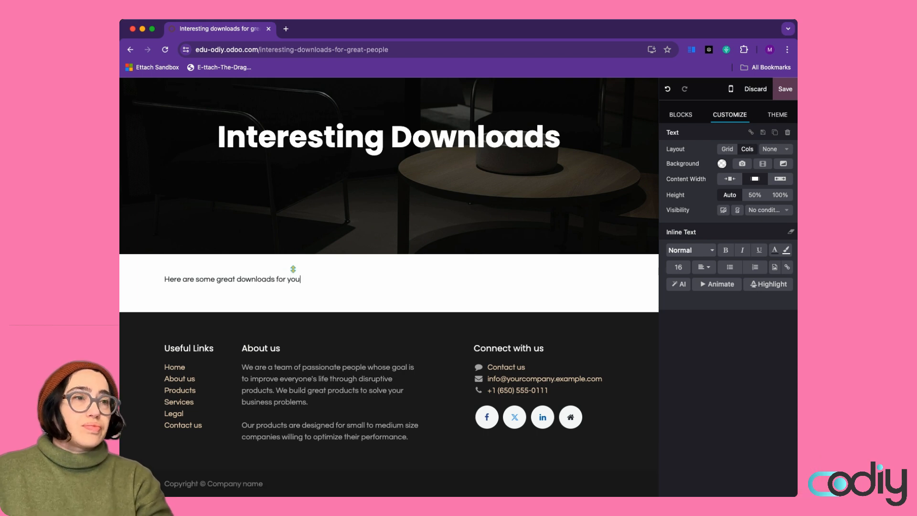
text(oads for you:)
key(Return)
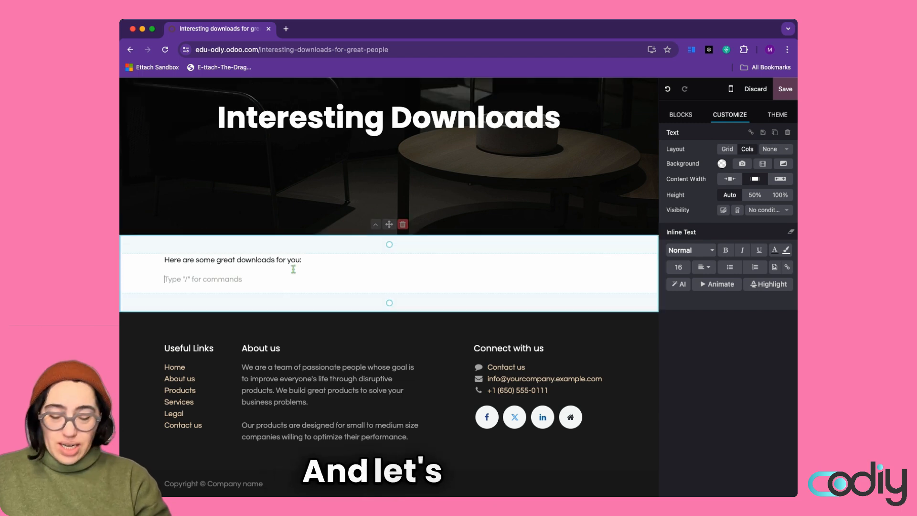
text(/img)
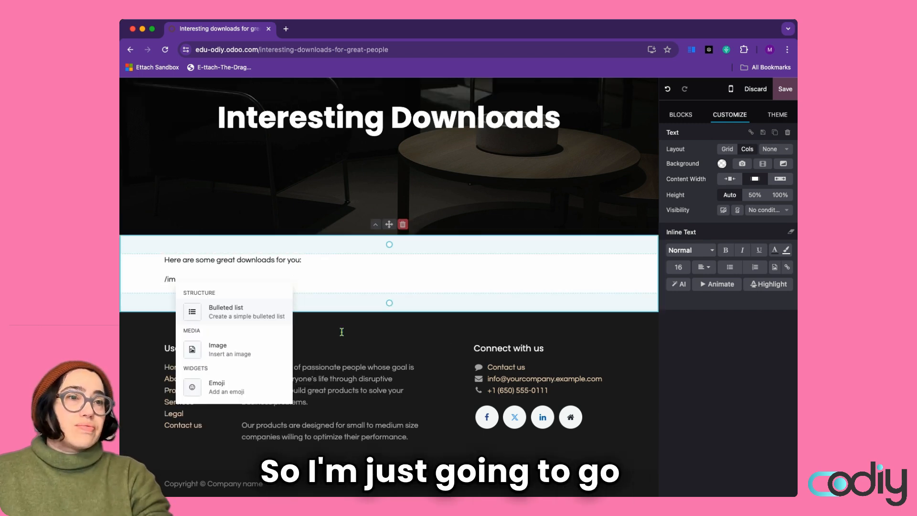
click(264, 354)
Upload BlankProposal.pdf as a document and insert it below the downloads sentence
click(266, 143)
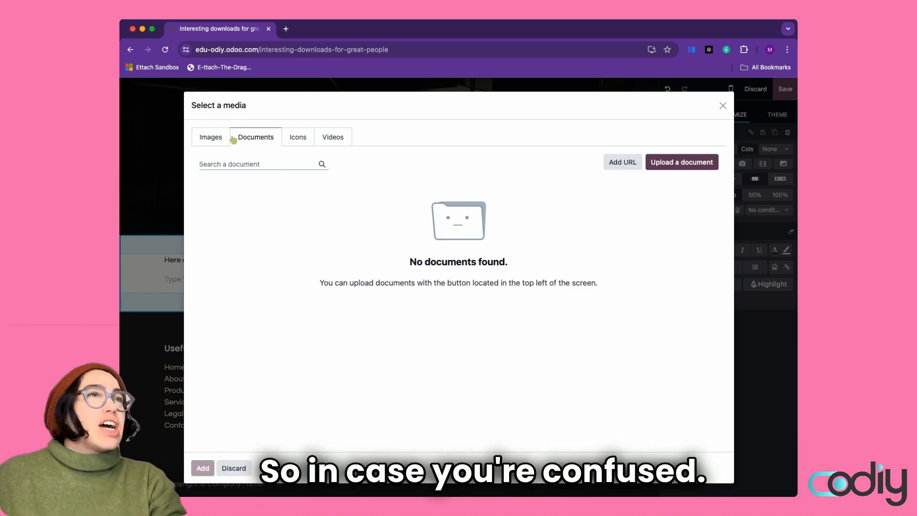
click(682, 162)
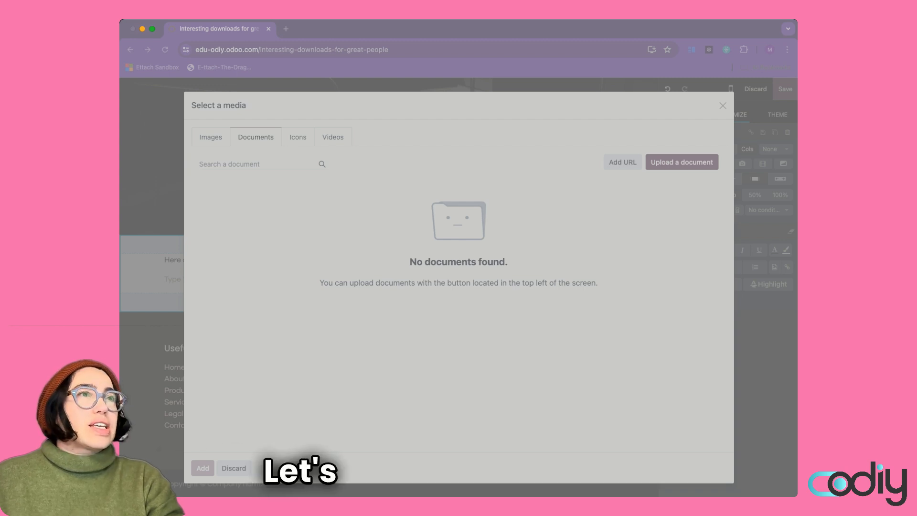
double_click(235, 127)
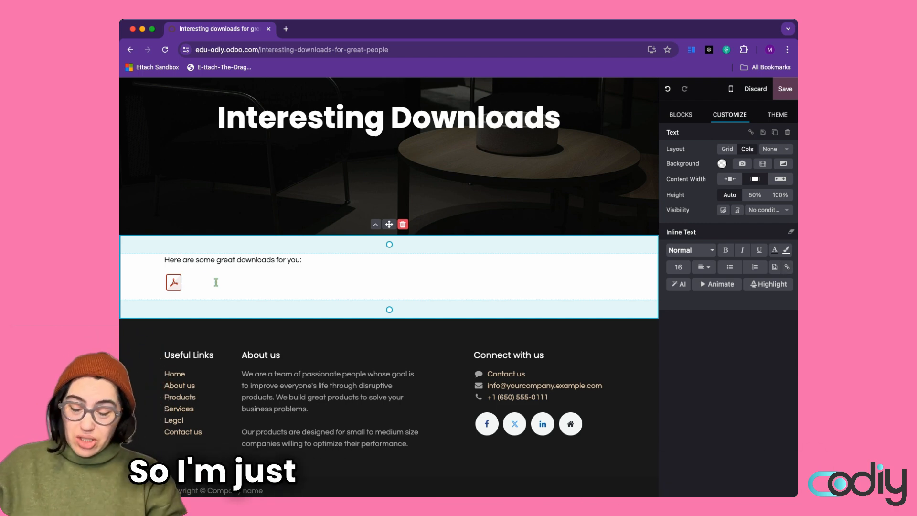
Label the PDF 'Proposal Template', then save and publish the Interesting Downloads page
text(Proposal Template)
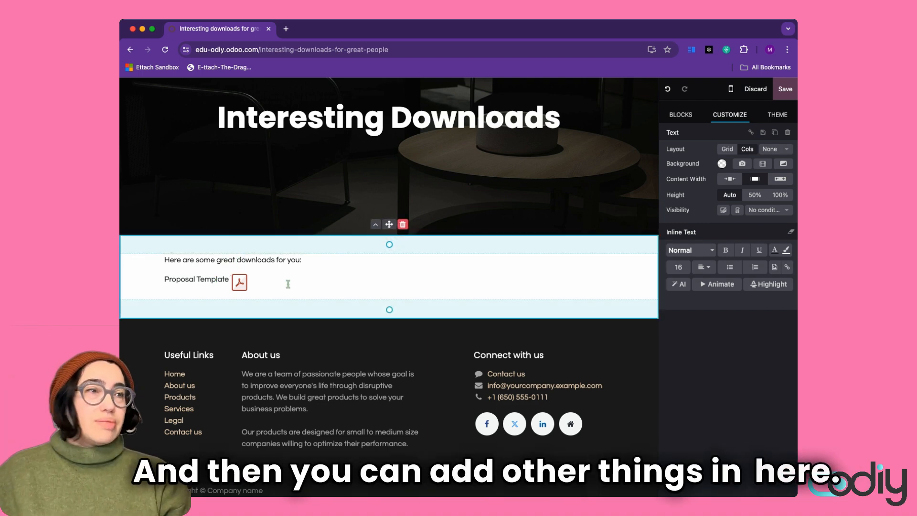
scroll(494, 242, up, 3)
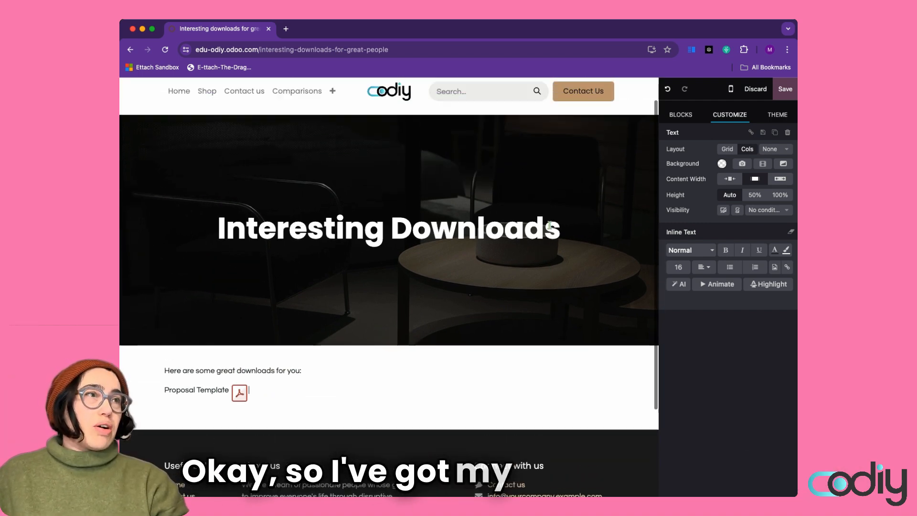
click(785, 89)
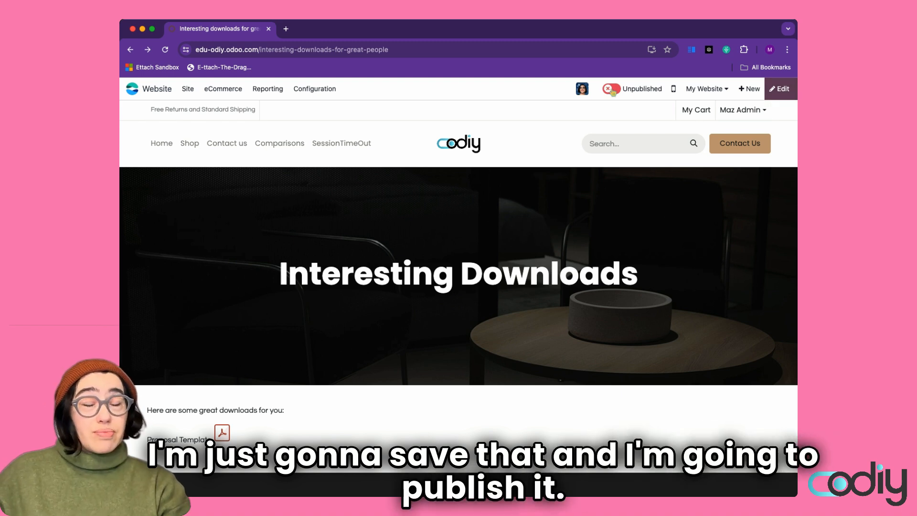
click(613, 92)
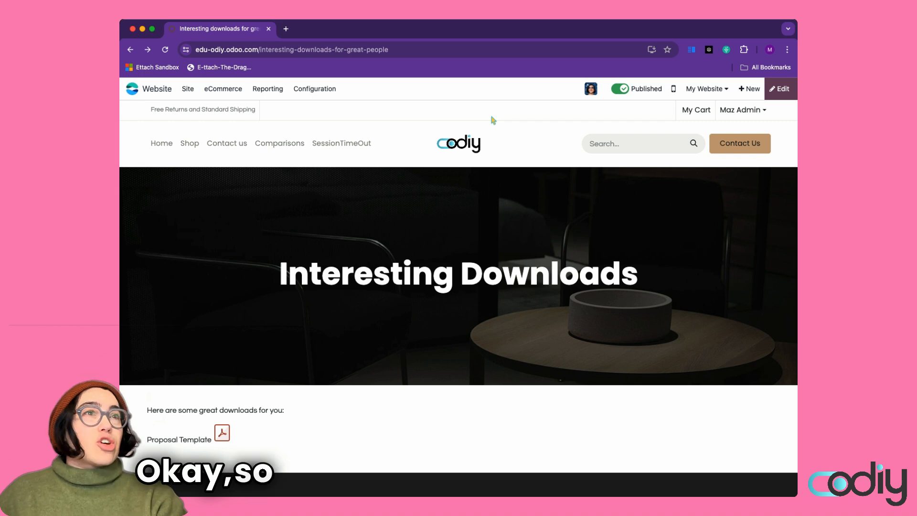
Return to the Home page and put it into edit mode
click(160, 141)
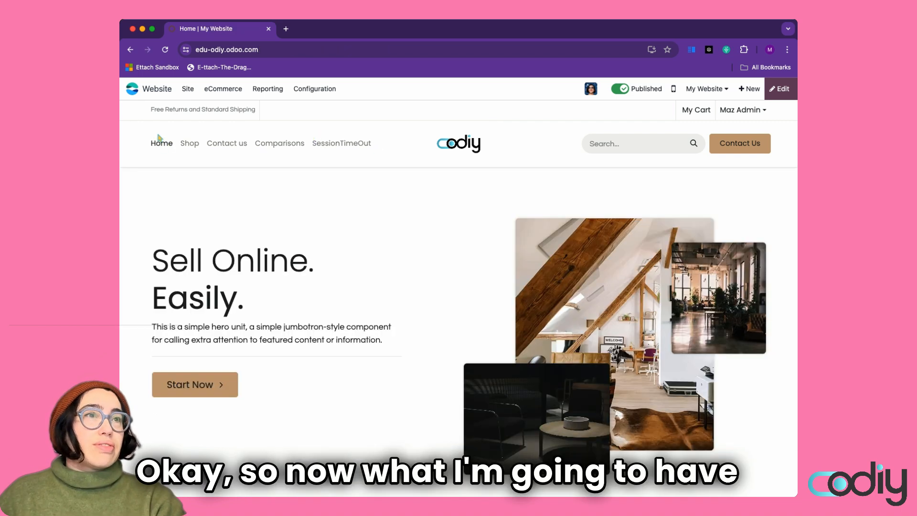
scroll(417, 226, down, 8)
scroll(416, 223, up, 3)
scroll(507, 213, up, 5)
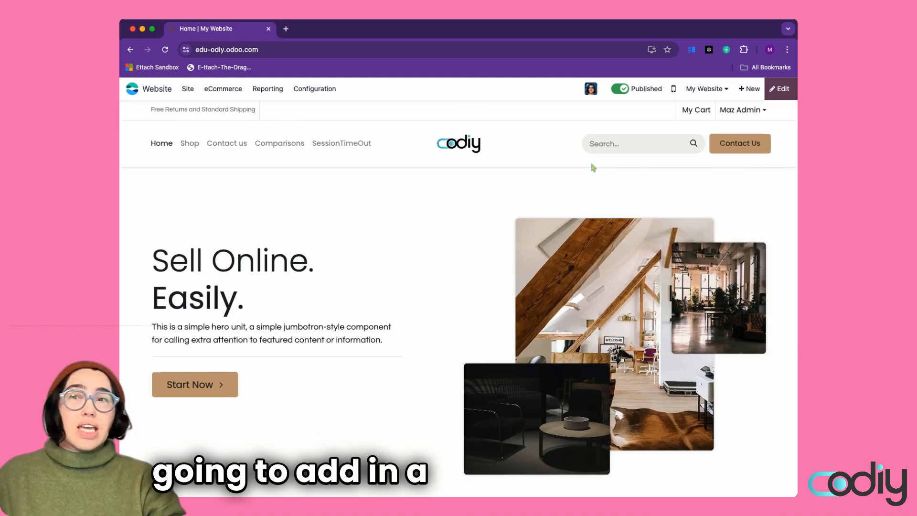
click(779, 88)
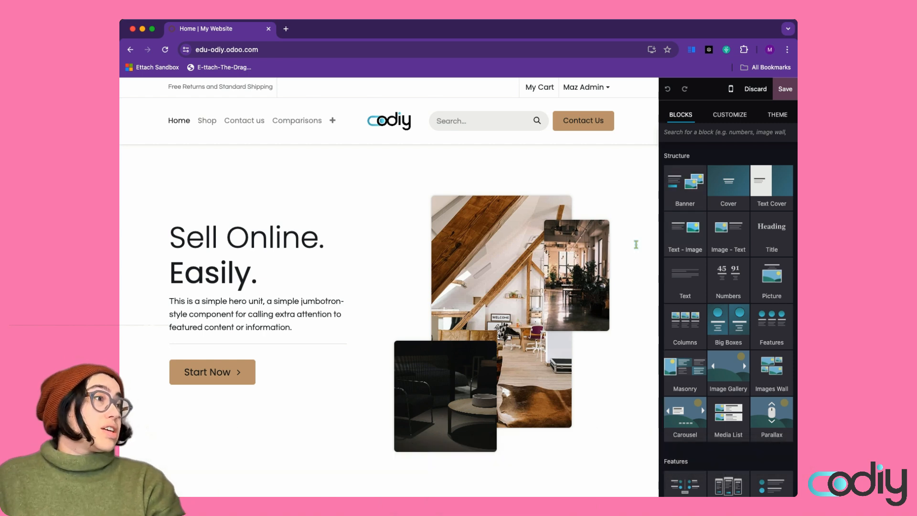
Delete the old Instagram image section so the hero sits directly above the footer
scroll(600, 262, down, 7)
click(584, 225)
click(407, 177)
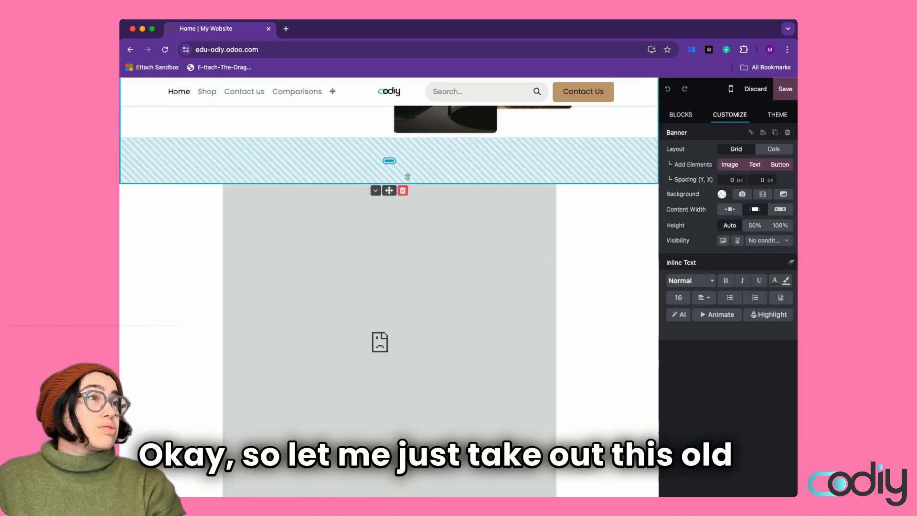
click(403, 190)
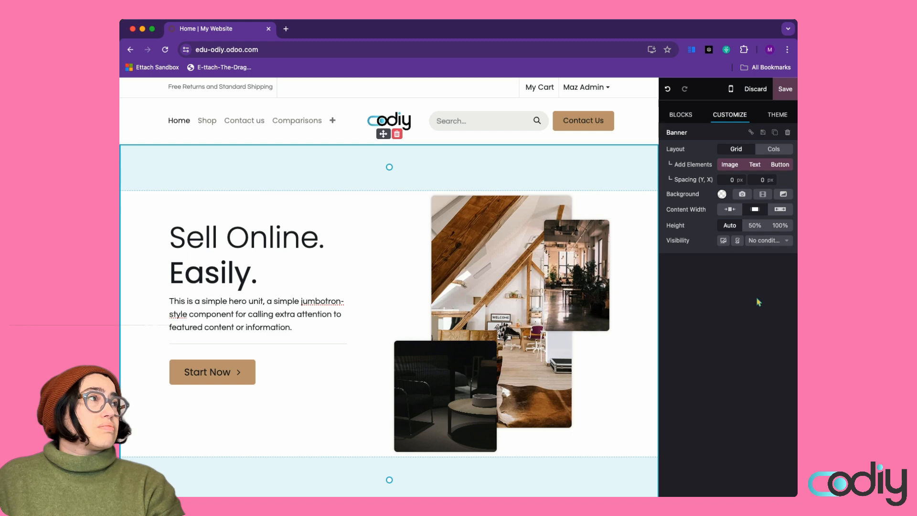
click(689, 120)
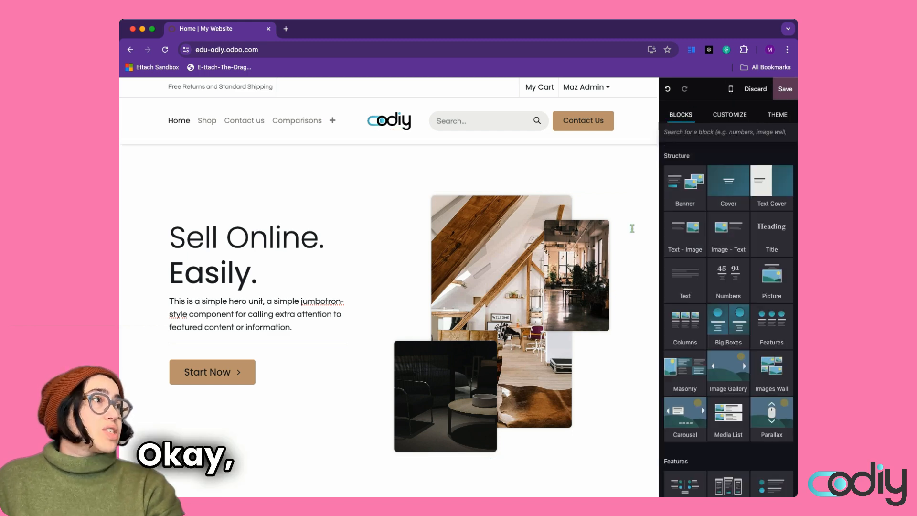
scroll(628, 250, down, 5)
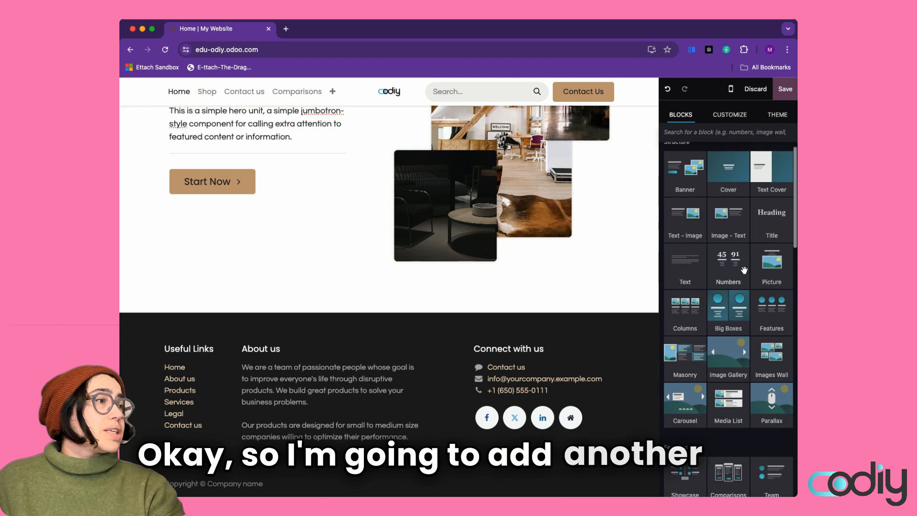
scroll(745, 267, down, 2)
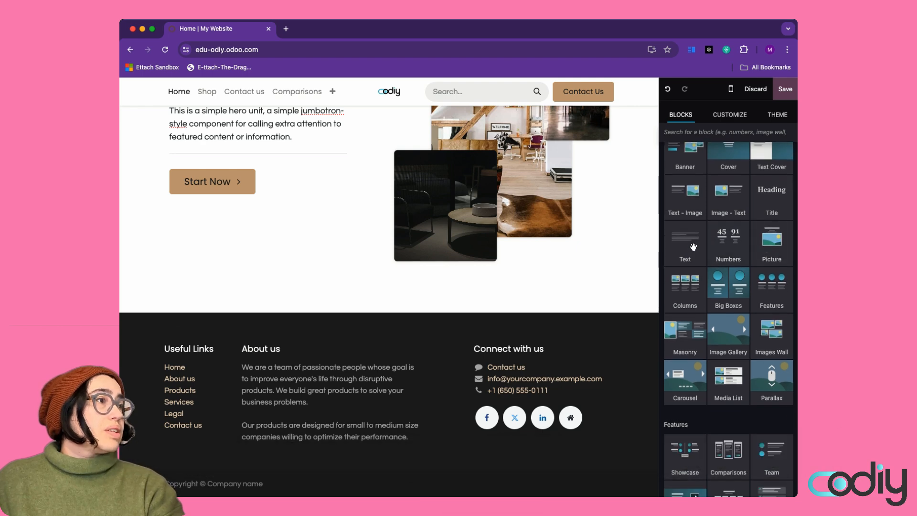
Add a Text block above the footer reading 'Free downloads, just fill in our form'
drag(692, 247, 553, 364)
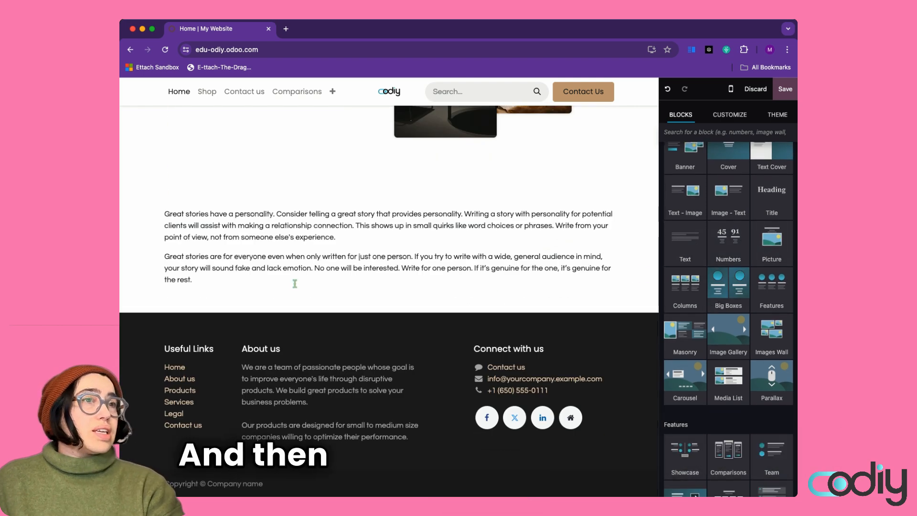
click(263, 283)
drag(192, 283, 163, 222)
drag(250, 282, 168, 217)
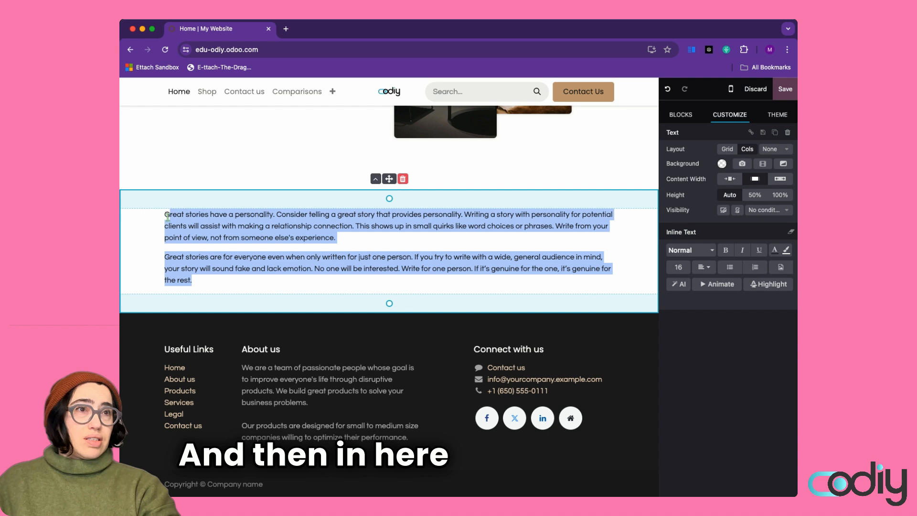
text(Free downlods)
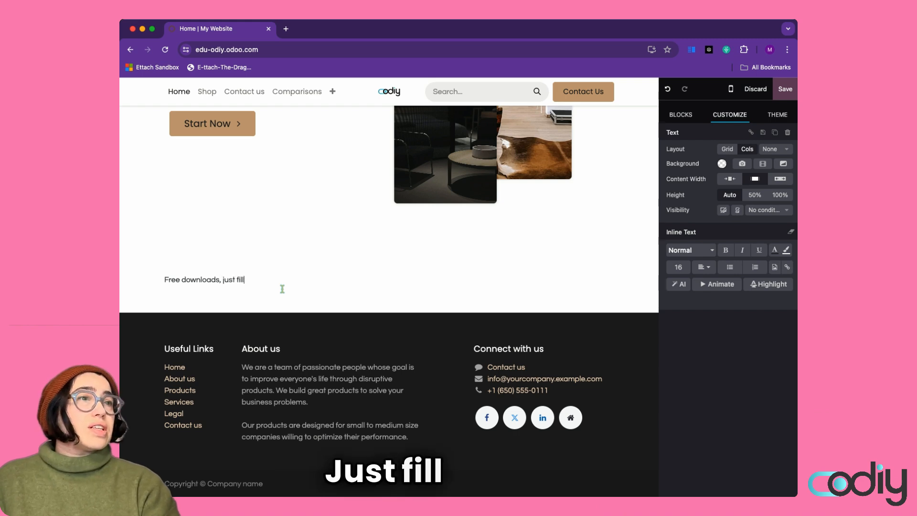
text(, just fill in our for)
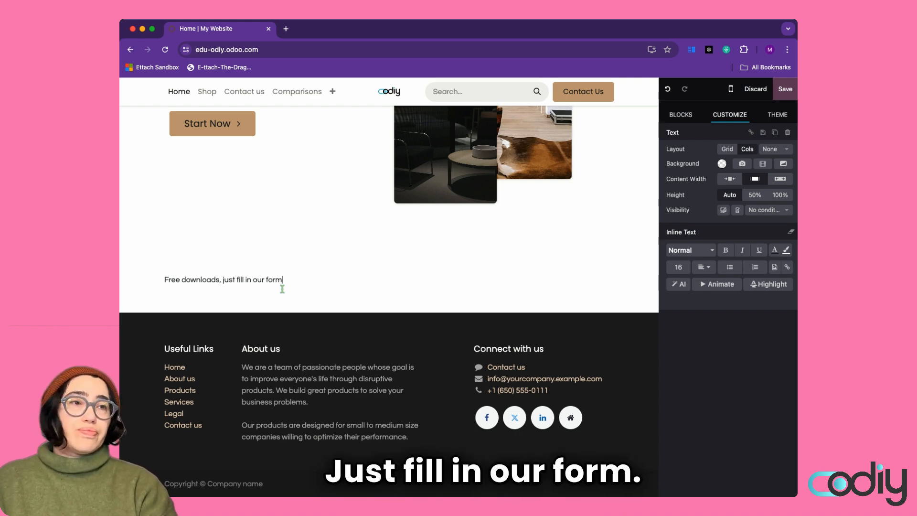
text(m)
key(Return)
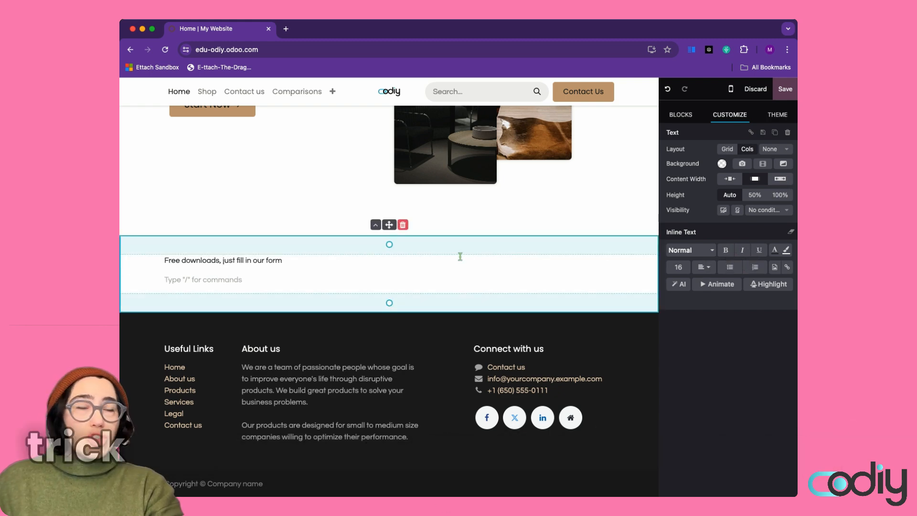
Split the text section into 2 columns and switch it to a grid layout
click(780, 151)
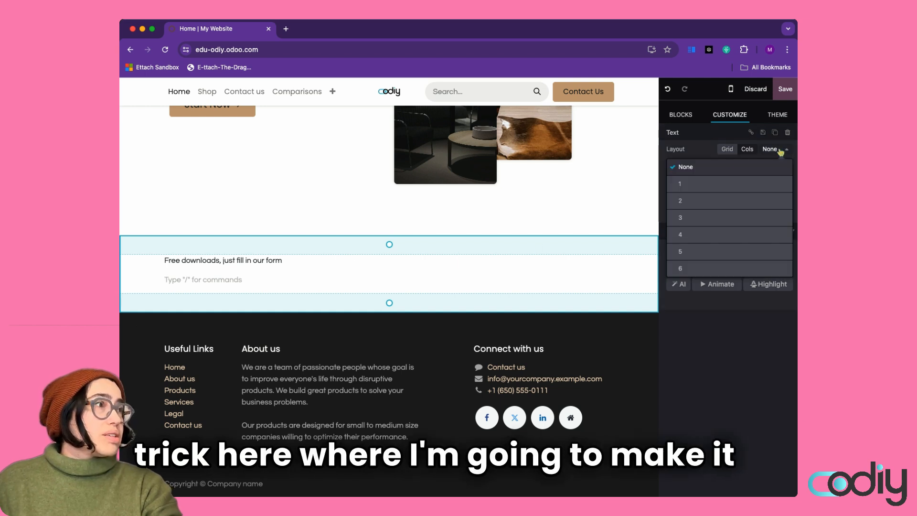
click(699, 199)
click(535, 270)
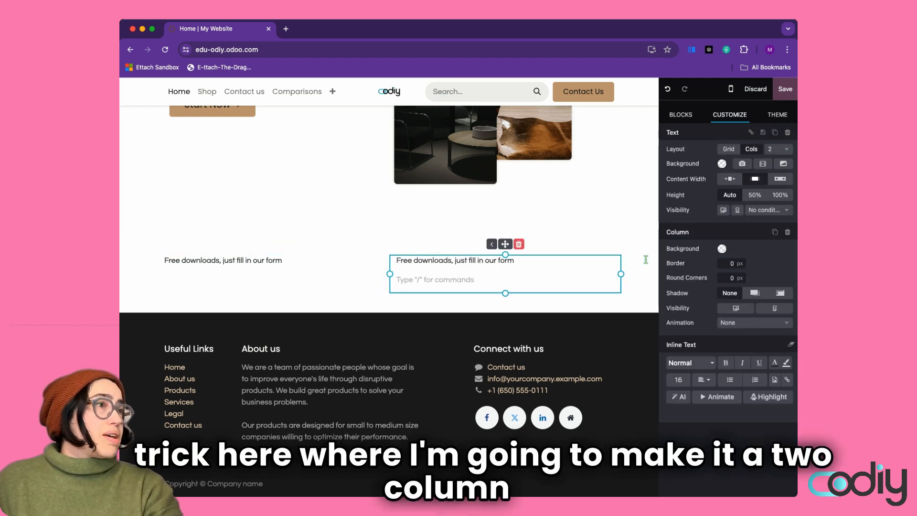
click(732, 152)
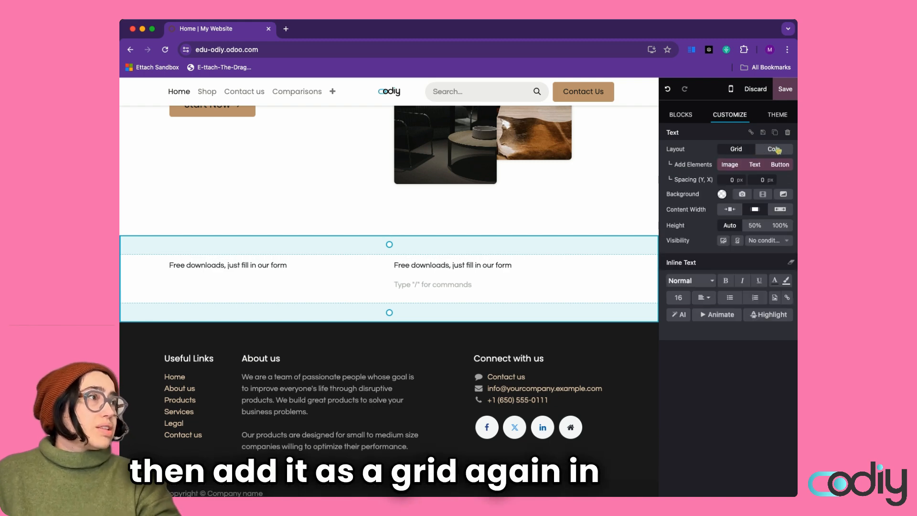
Drop a contact form into the right column and stretch the column to enclose the whole form
click(680, 115)
scroll(718, 359, down, 5)
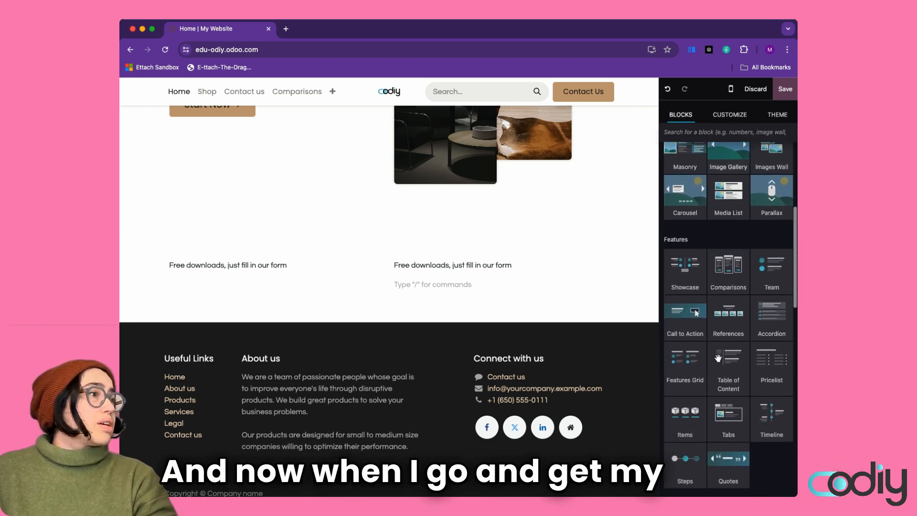
scroll(718, 358, down, 4)
drag(680, 377, 547, 277)
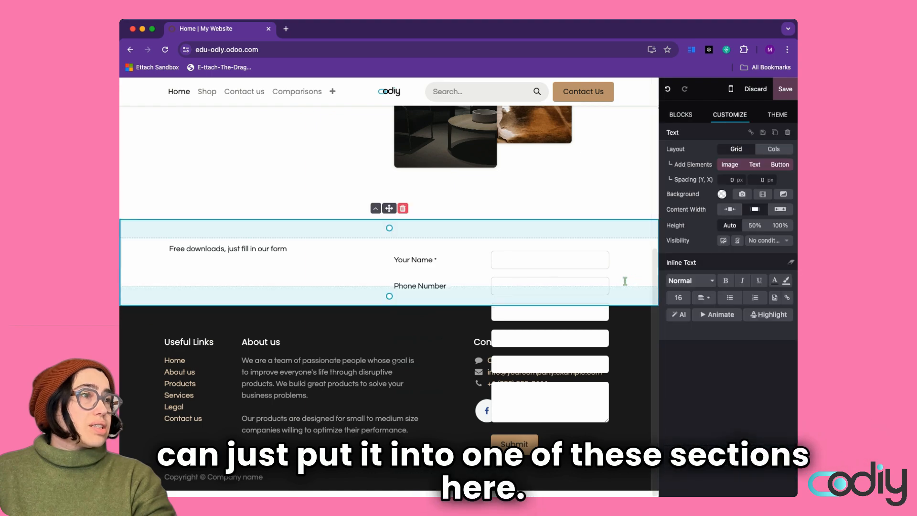
click(467, 286)
click(445, 242)
drag(482, 286, 484, 451)
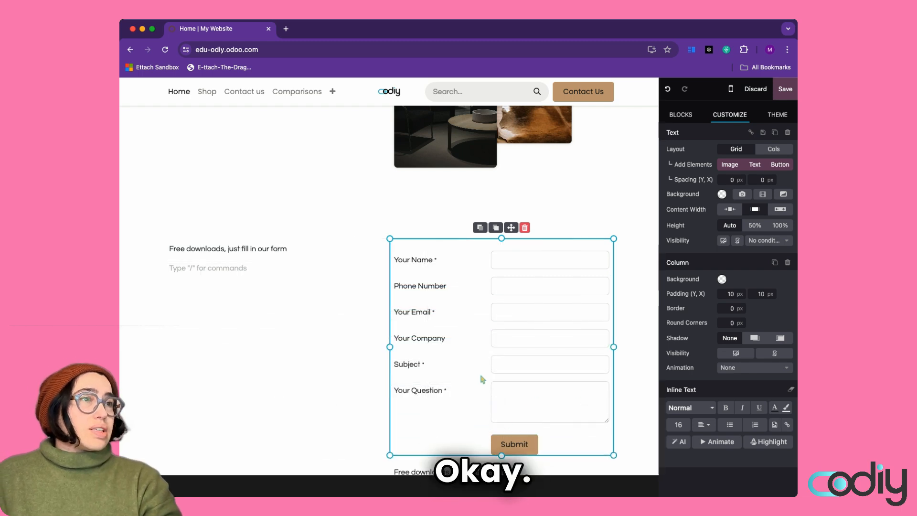
click(308, 332)
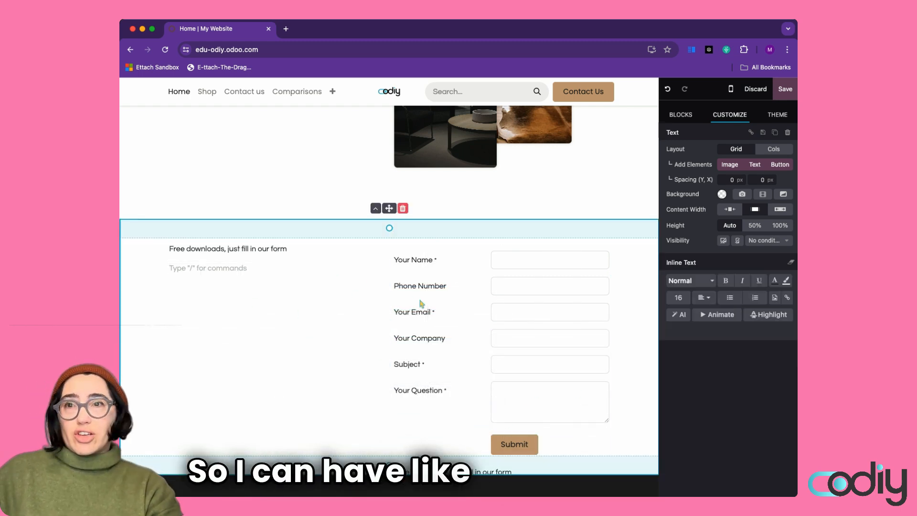
scroll(533, 323, down, 1)
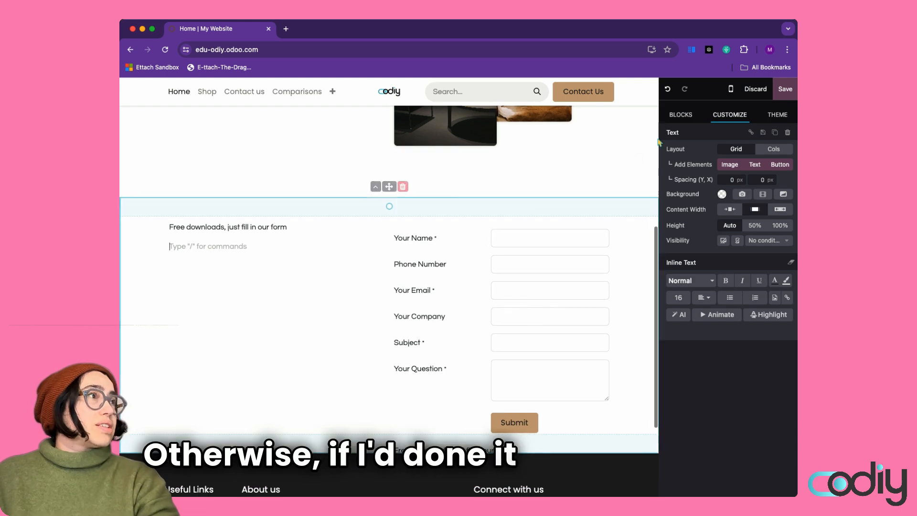
click(684, 116)
scroll(696, 265, up, 10)
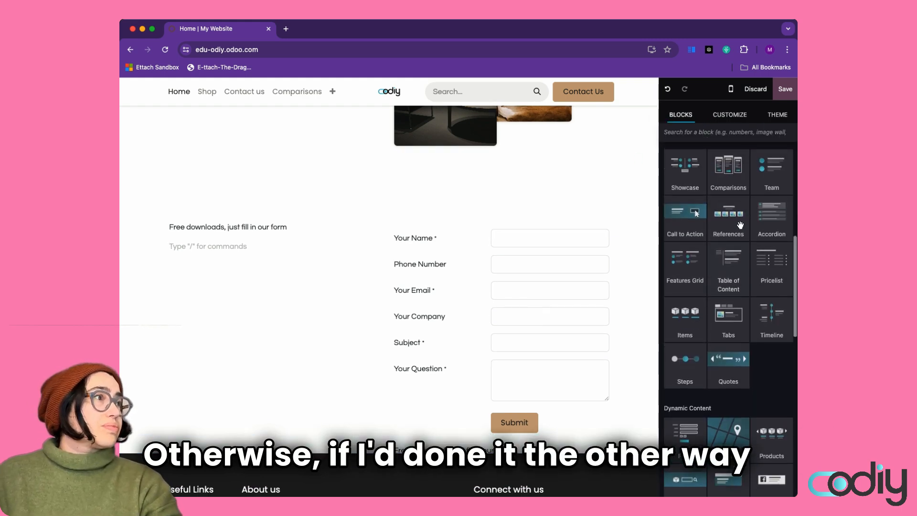
drag(685, 279, 554, 450)
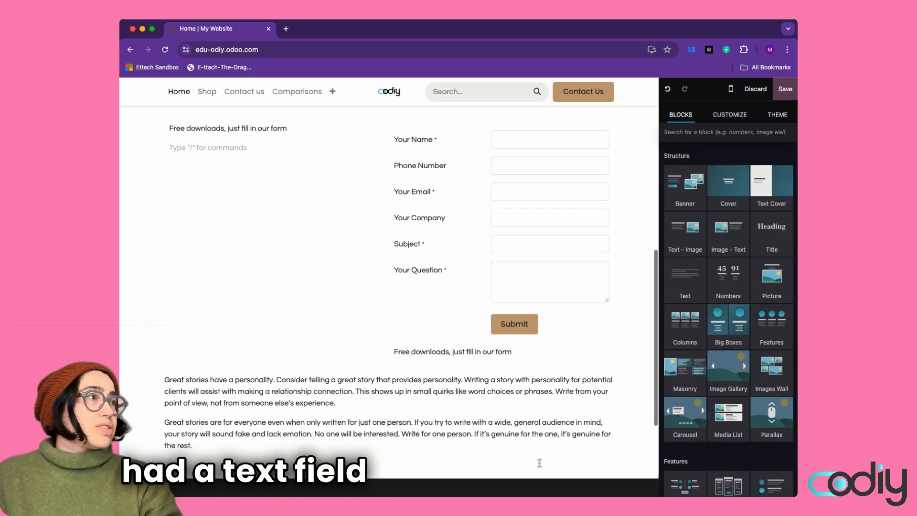
scroll(700, 297, down, 10)
drag(685, 384, 721, 279)
click(625, 257)
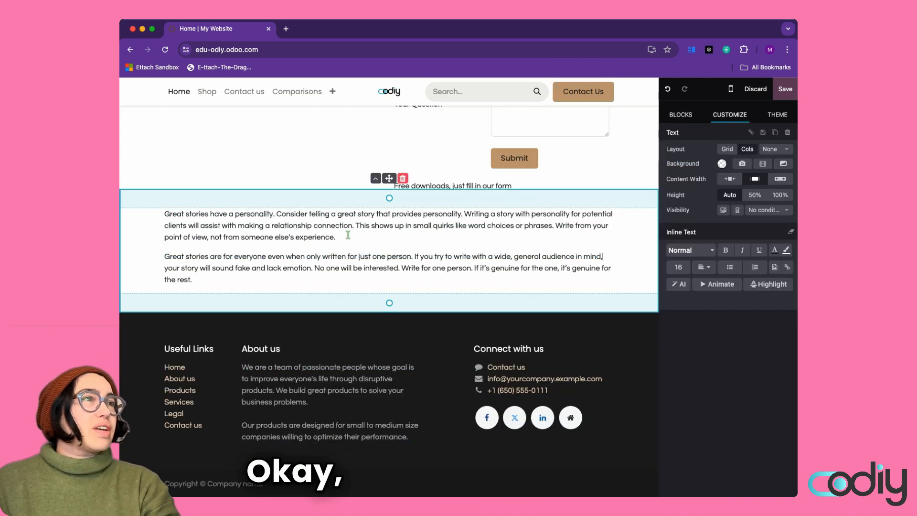
click(403, 179)
scroll(462, 266, up, 3)
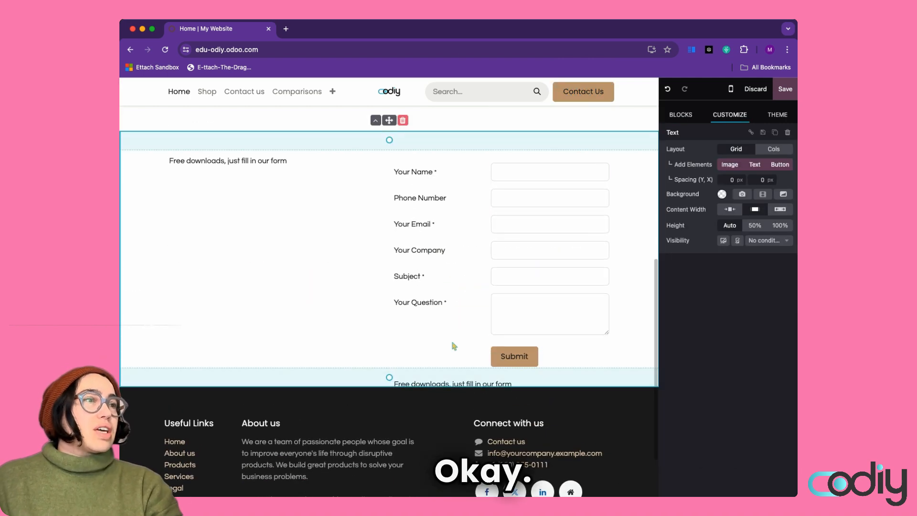
scroll(413, 303, up, 5)
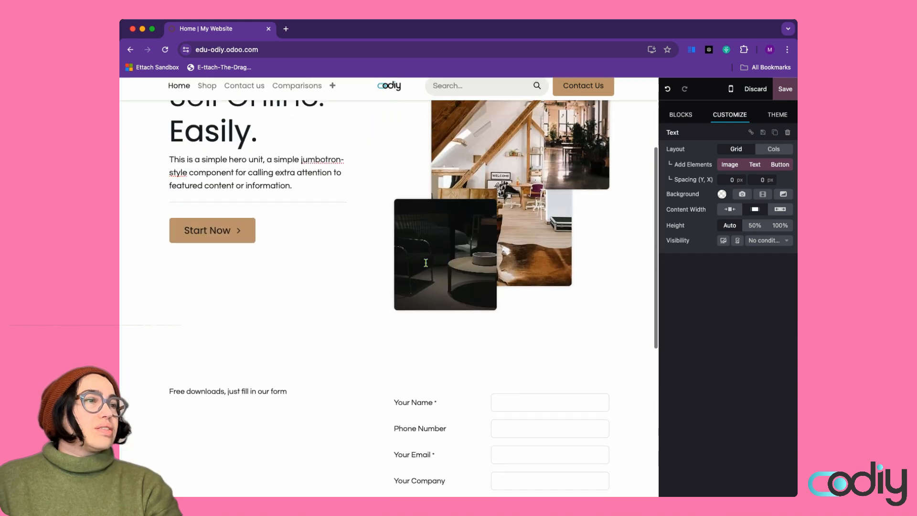
scroll(424, 262, down, 3)
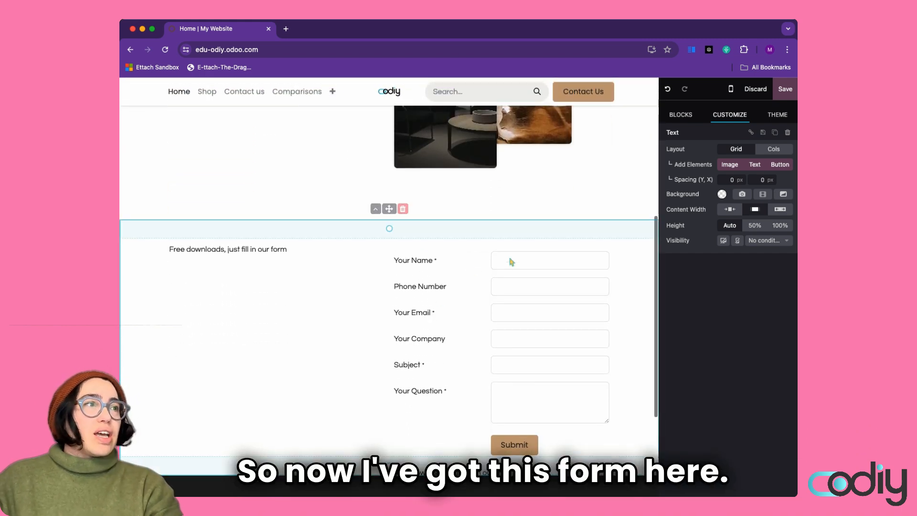
Select the contact form's Submit button to show its settings redirecting to /contactus-thank-you
click(520, 265)
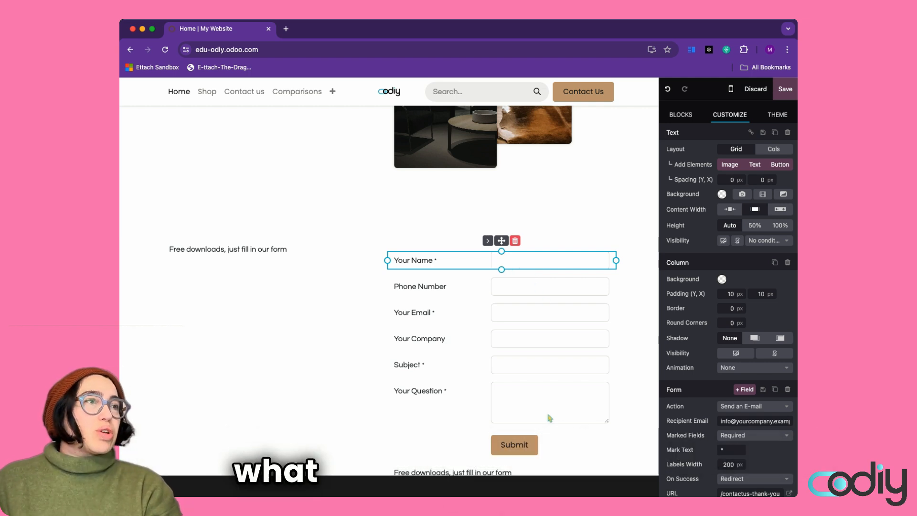
click(520, 442)
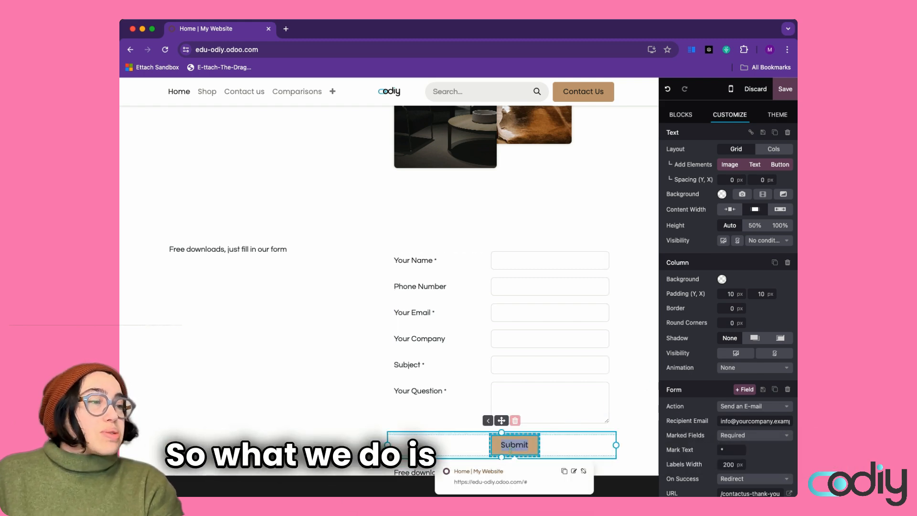
click(514, 444)
scroll(738, 392, down, 5)
scroll(738, 390, up, 3)
scroll(739, 385, up, 1)
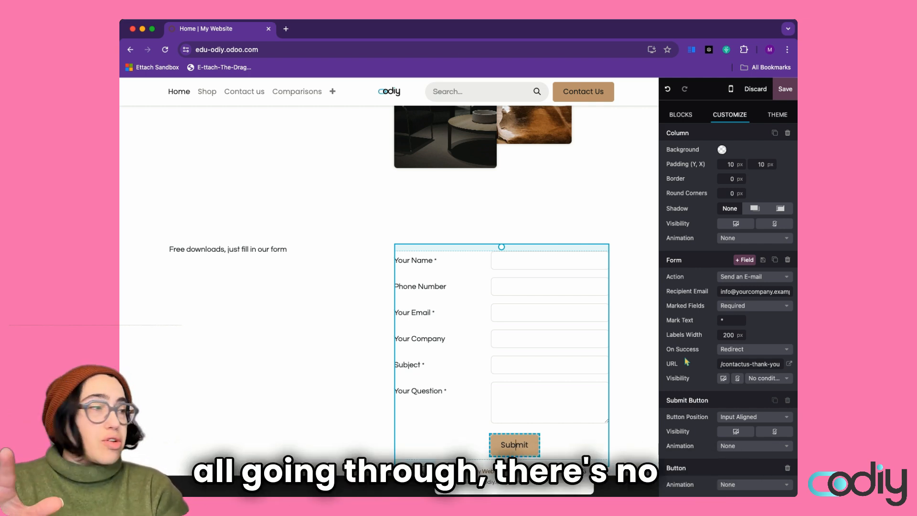
click(722, 350)
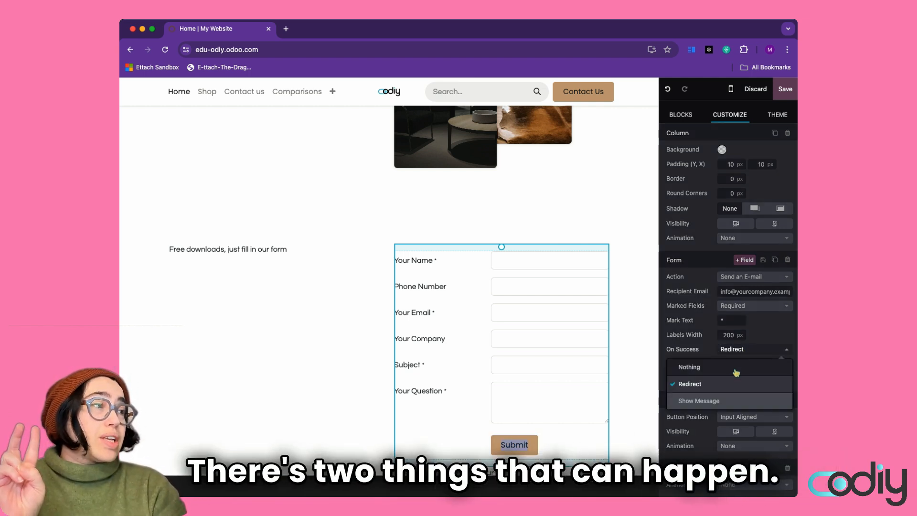
click(730, 400)
click(785, 350)
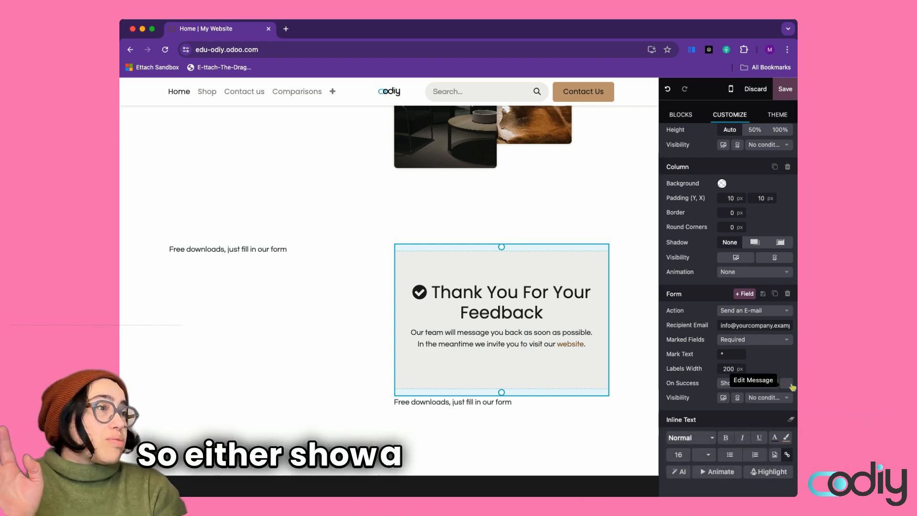
click(787, 383)
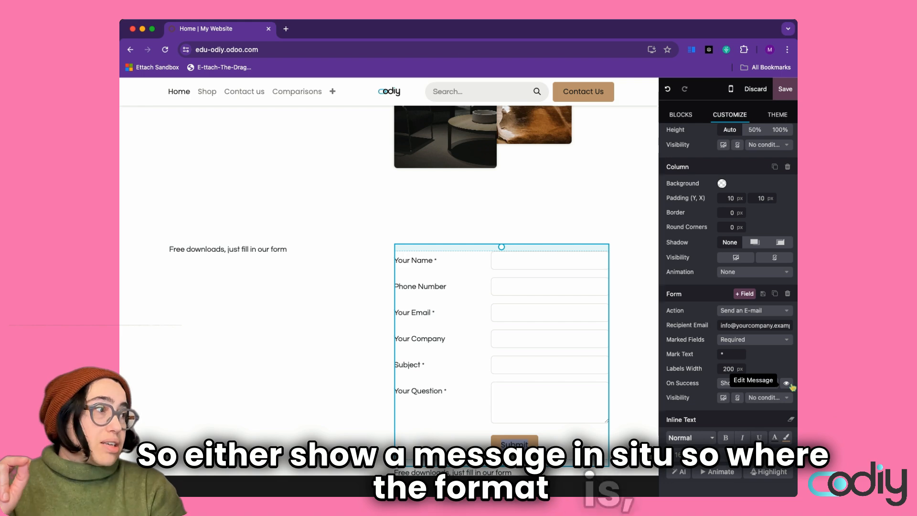
click(749, 384)
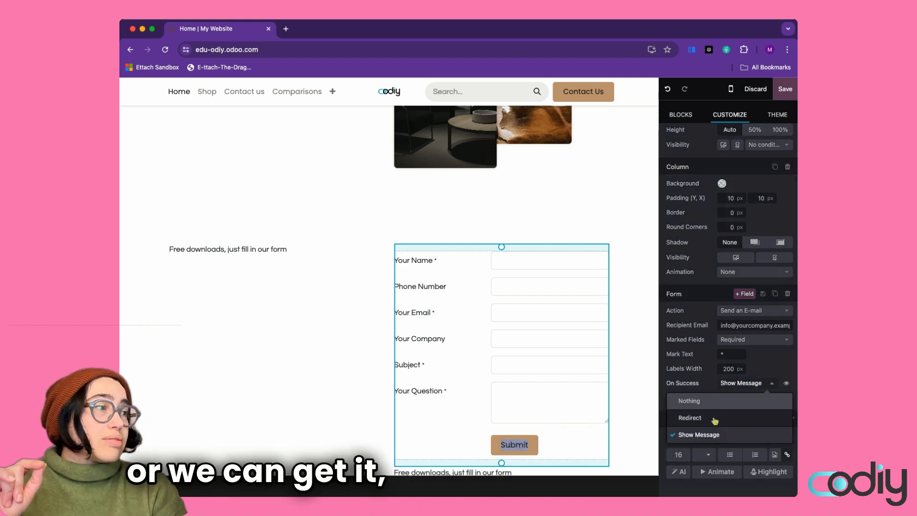
click(714, 419)
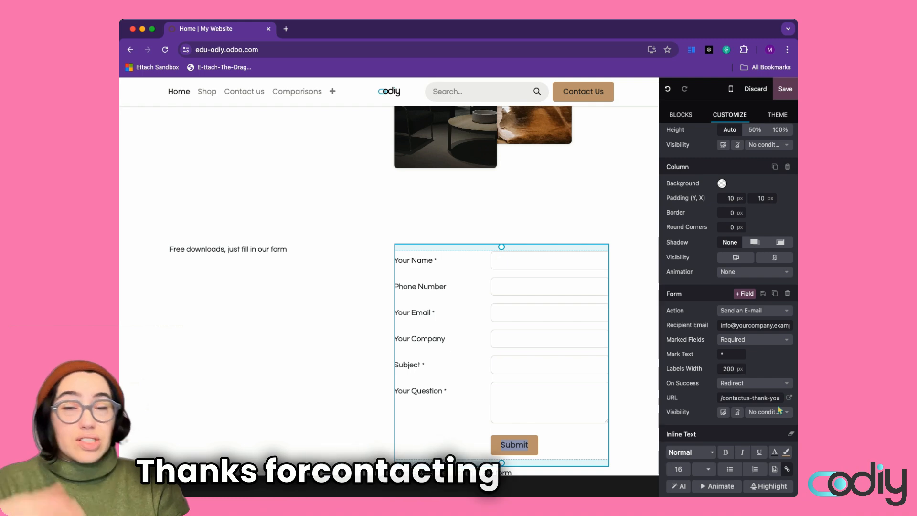
Set the form's redirect URL to /interesting-downloads-for-great-people and save the homepage
triple_click(729, 399)
key(BackSpace)
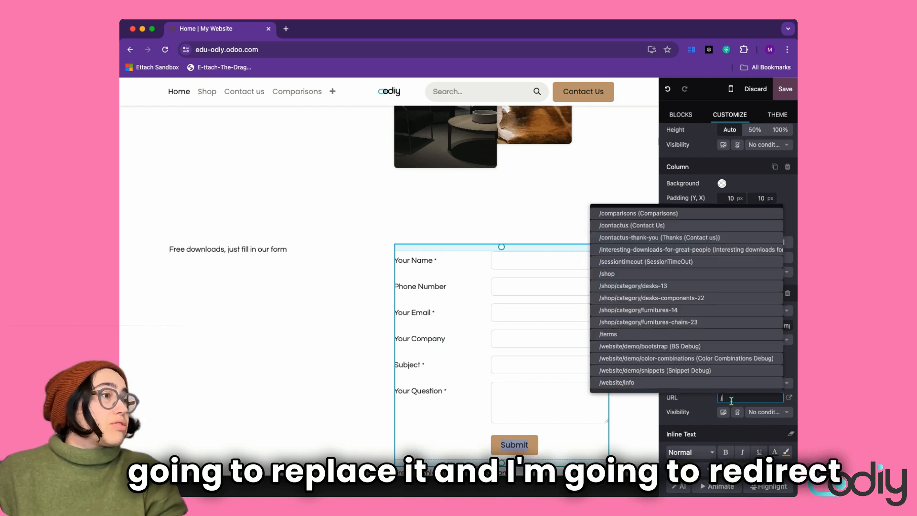
scroll(732, 400, down, 1)
click(729, 383)
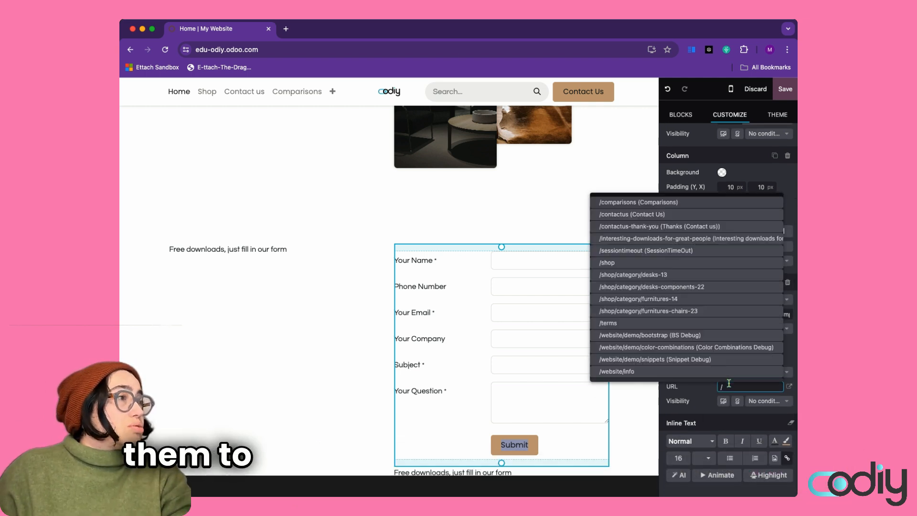
click(676, 242)
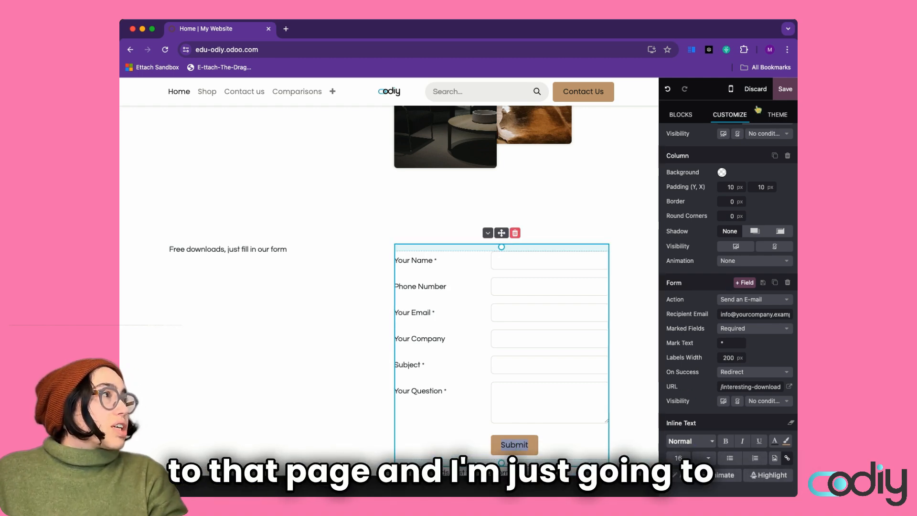
click(785, 89)
scroll(612, 213, down, 7)
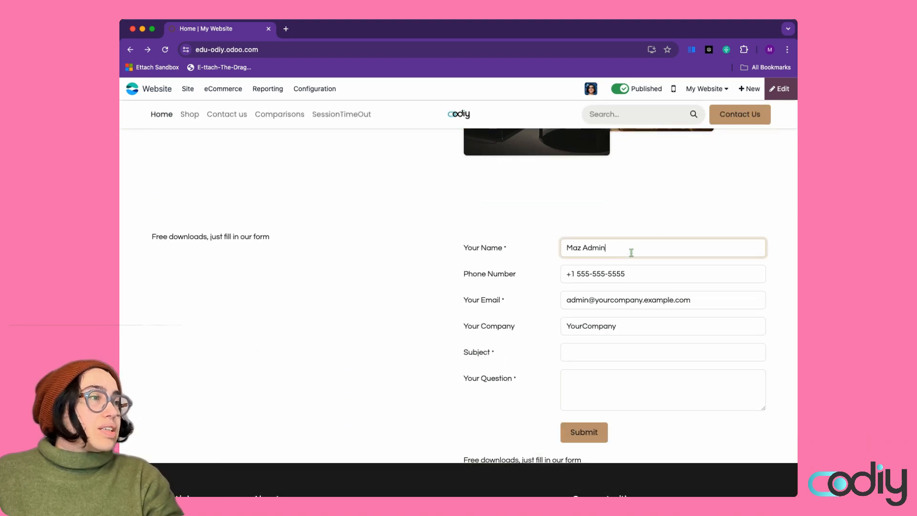
Submit a test form with subject 'Give me some free stuff' and check it lands on Interesting Downloads
click(592, 357)
scroll(593, 359, down, 2)
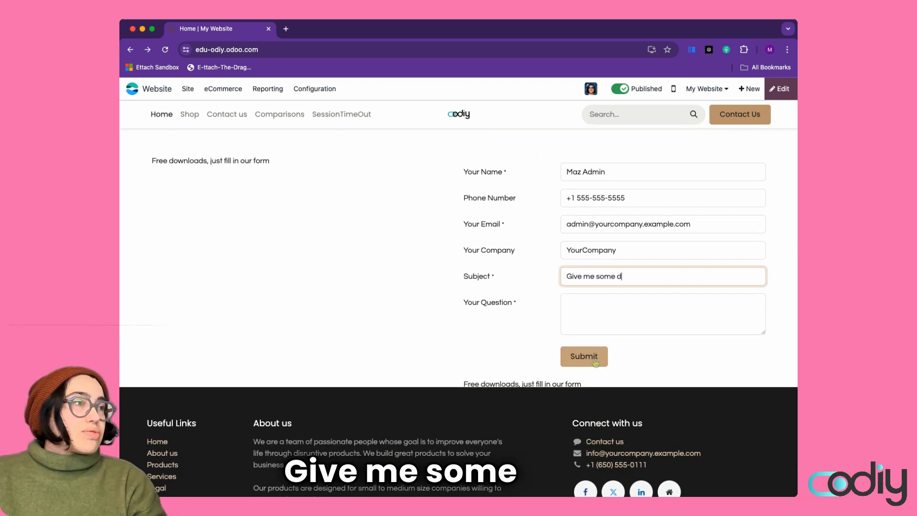
text(Give me some free stuff)
key(Tab)
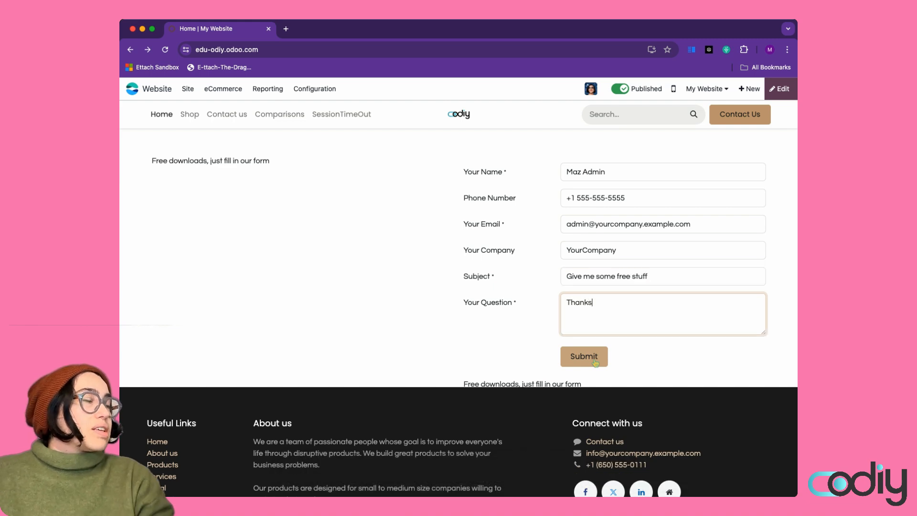
scroll(607, 335, down, 3)
click(582, 295)
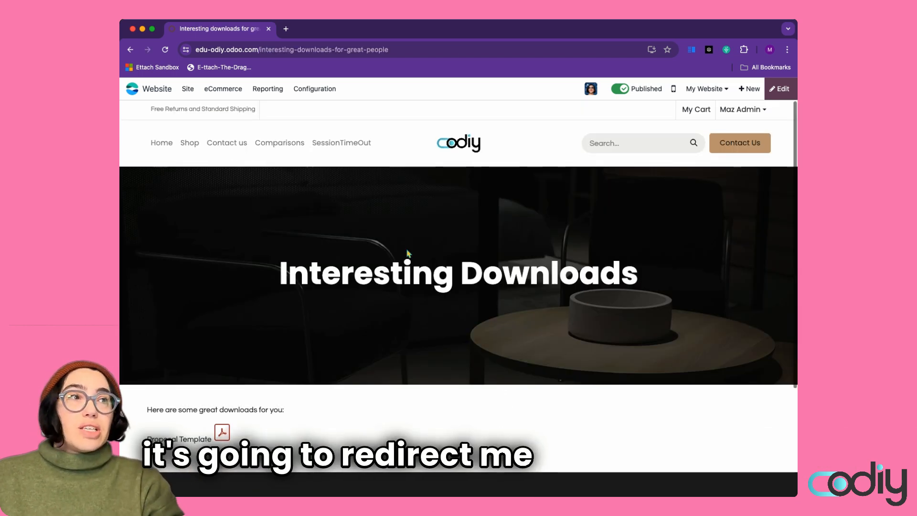
scroll(408, 253, down, 3)
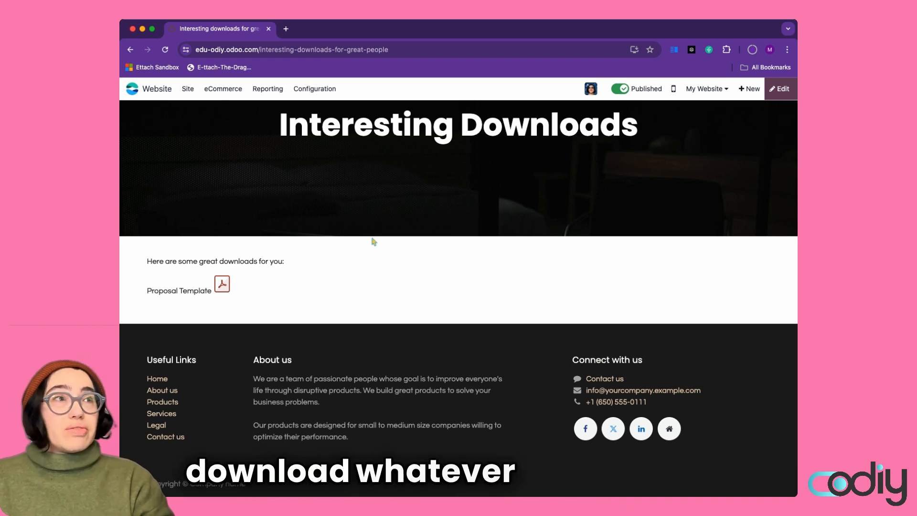
scroll(346, 250, up, 3)
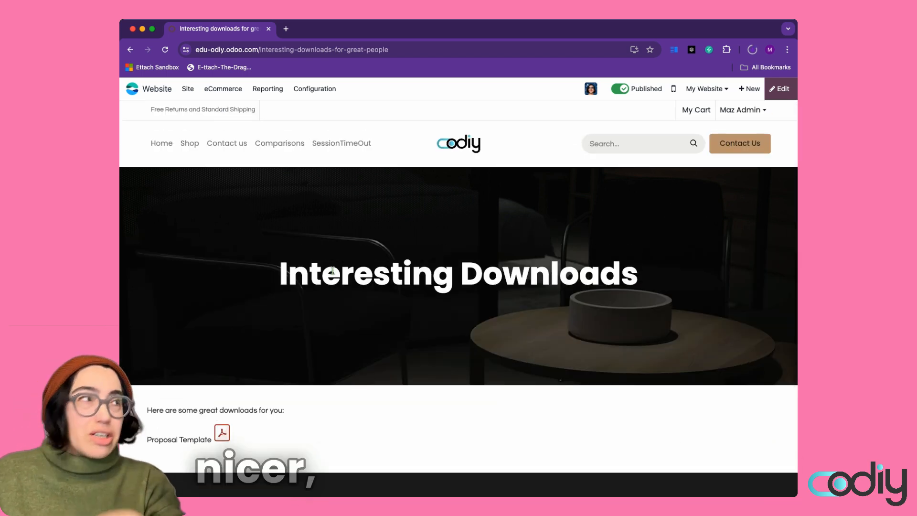
click(187, 91)
Open the website Pages list and tick the 'Interesting downloads for great people' row
click(210, 108)
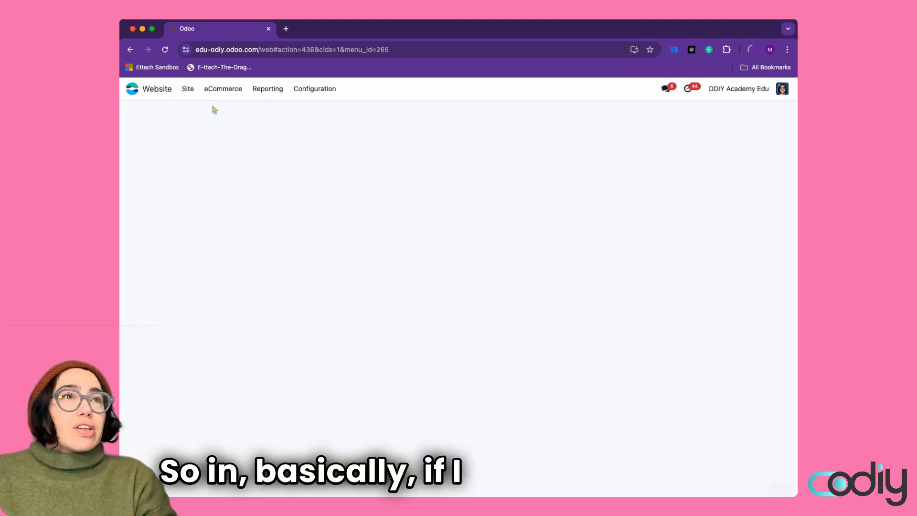
click(191, 90)
click(202, 150)
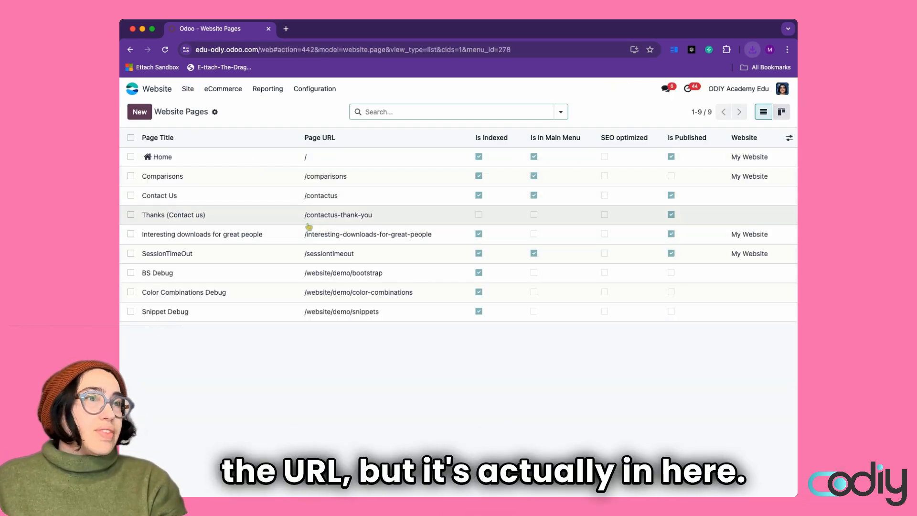
click(130, 234)
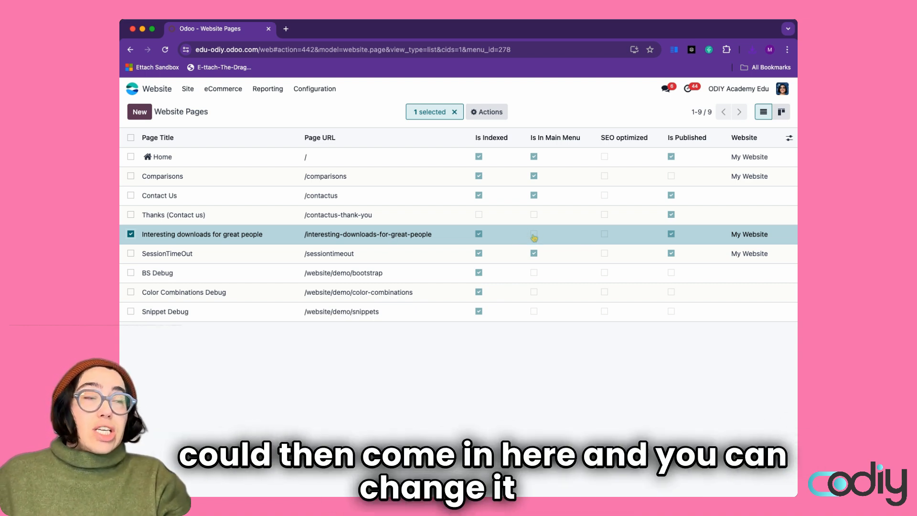
Return to the homepage through the Site menu
click(194, 94)
click(202, 92)
click(188, 89)
click(205, 108)
In the Menu Editor, add a 'Downloads' item linked to the Interesting Downloads page
click(187, 89)
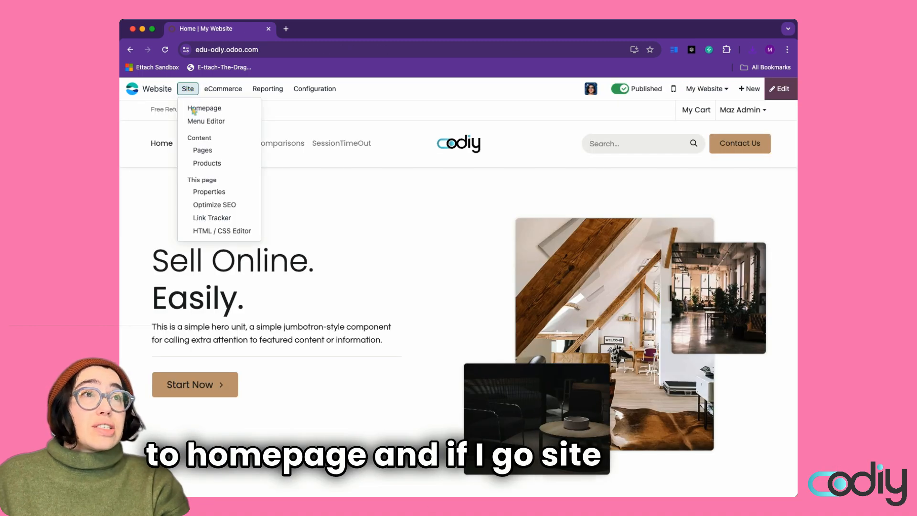
click(200, 122)
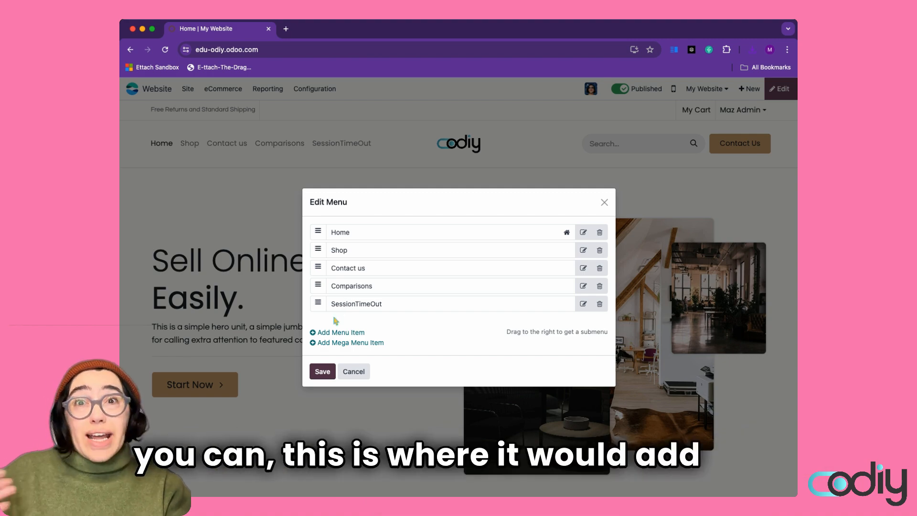
click(338, 332)
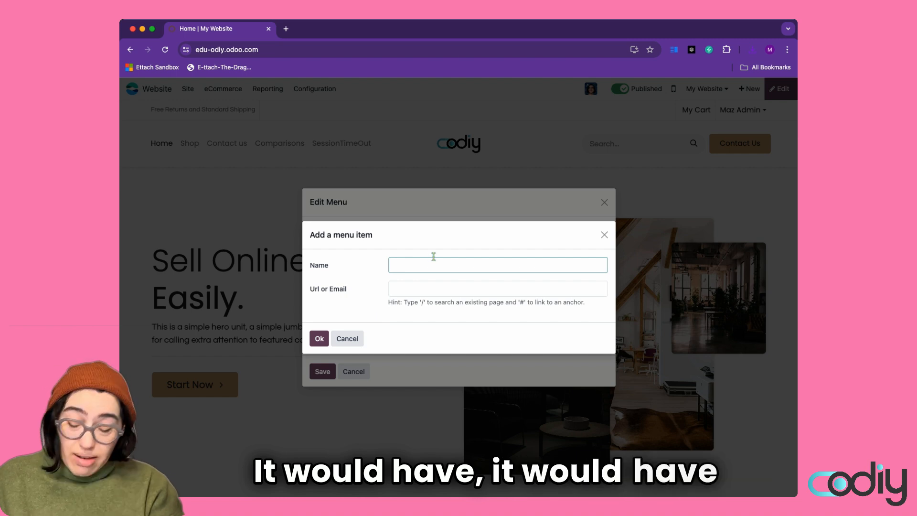
text(Downloads)
click(425, 288)
text(/)
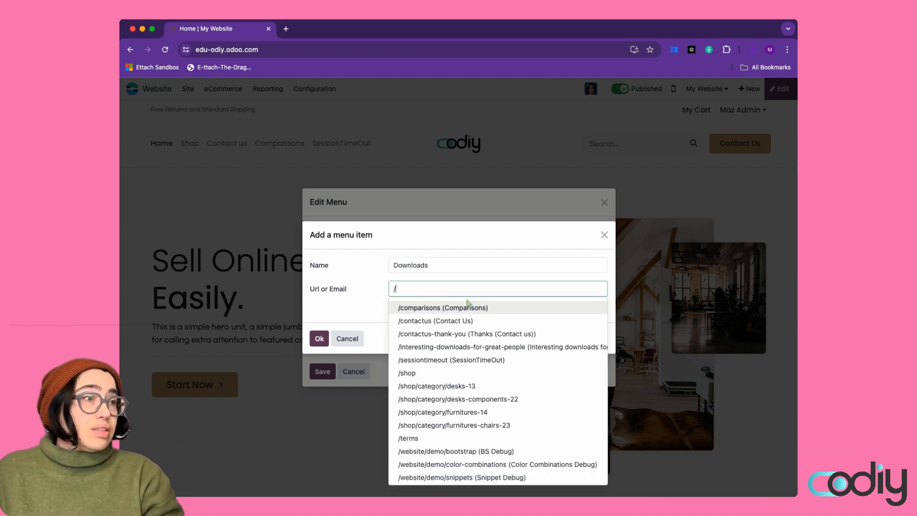
click(454, 347)
click(320, 338)
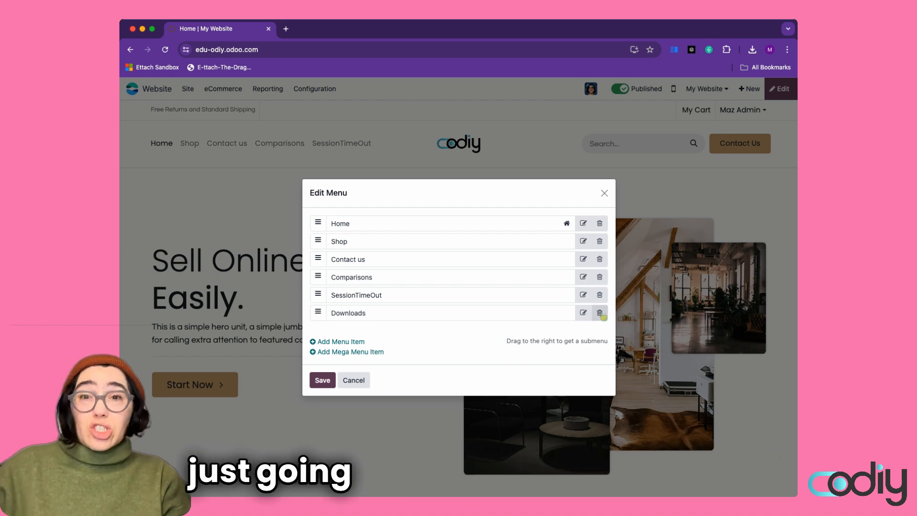
Delete the Downloads and SessionTimeOut menu items and save the menu
click(600, 313)
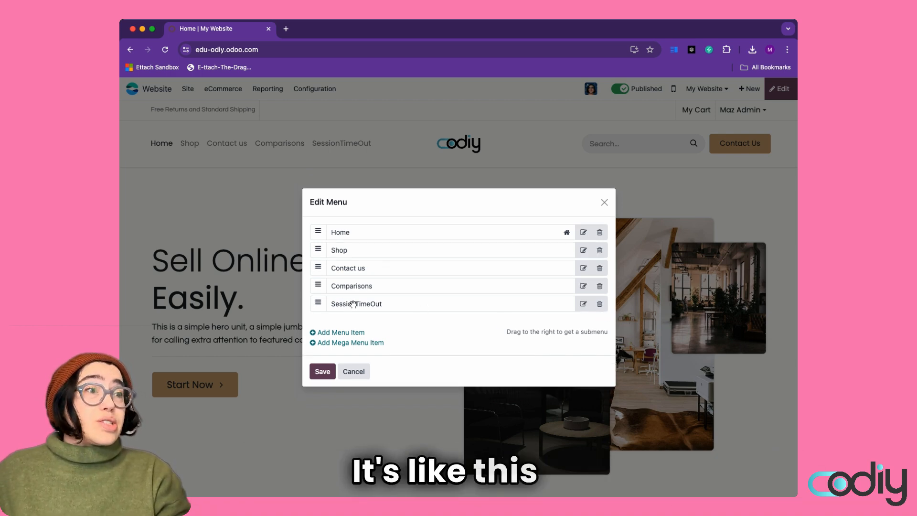
click(600, 304)
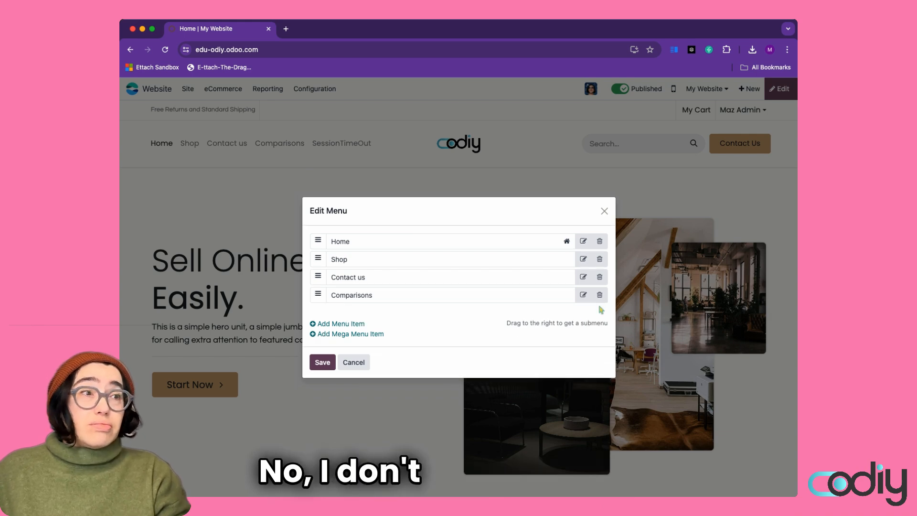
click(322, 362)
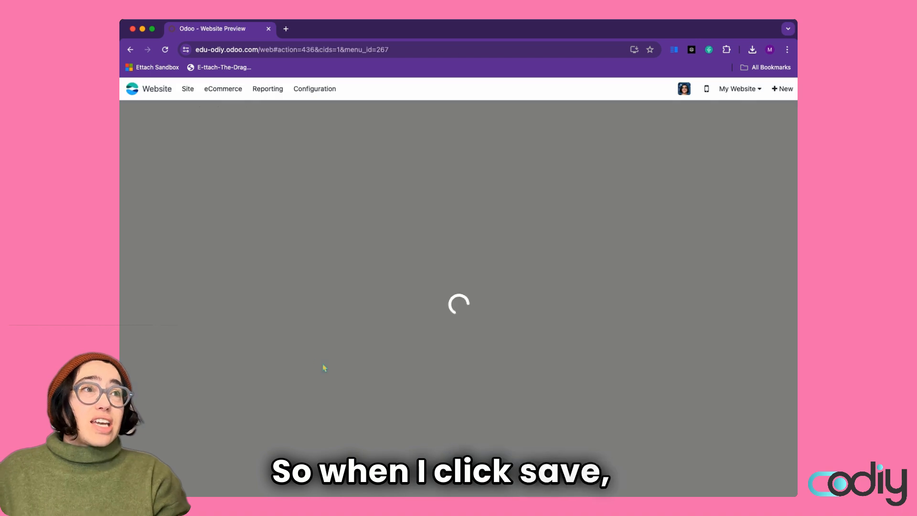